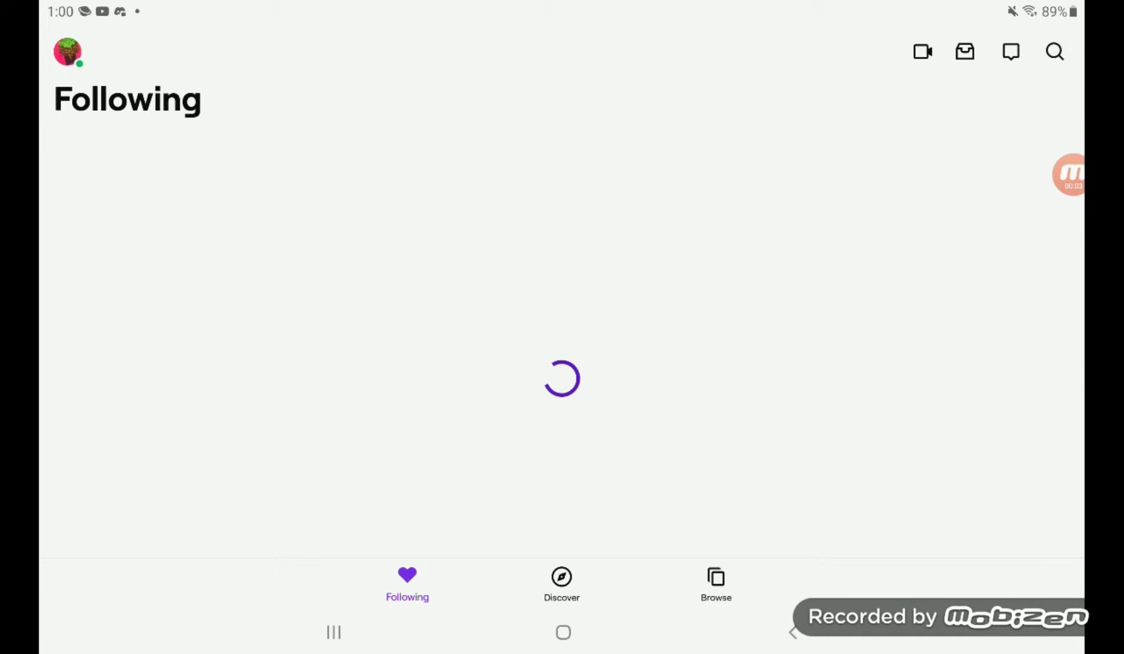
Step: Tour your own channel page: About, Schedule, Videos, Clips and Chat, then Home
{"action": "left_click", "coordinate": [68, 51]}
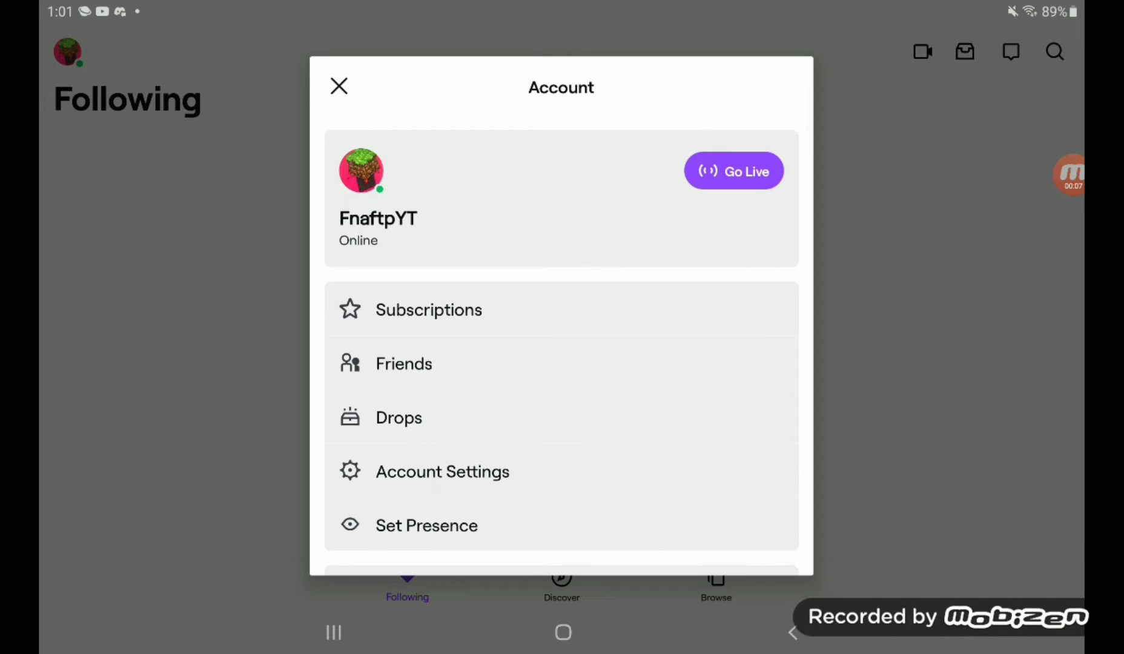
{"action": "scroll", "coordinate": [562, 353], "scroll_direction": "down", "scroll_amount": 3}
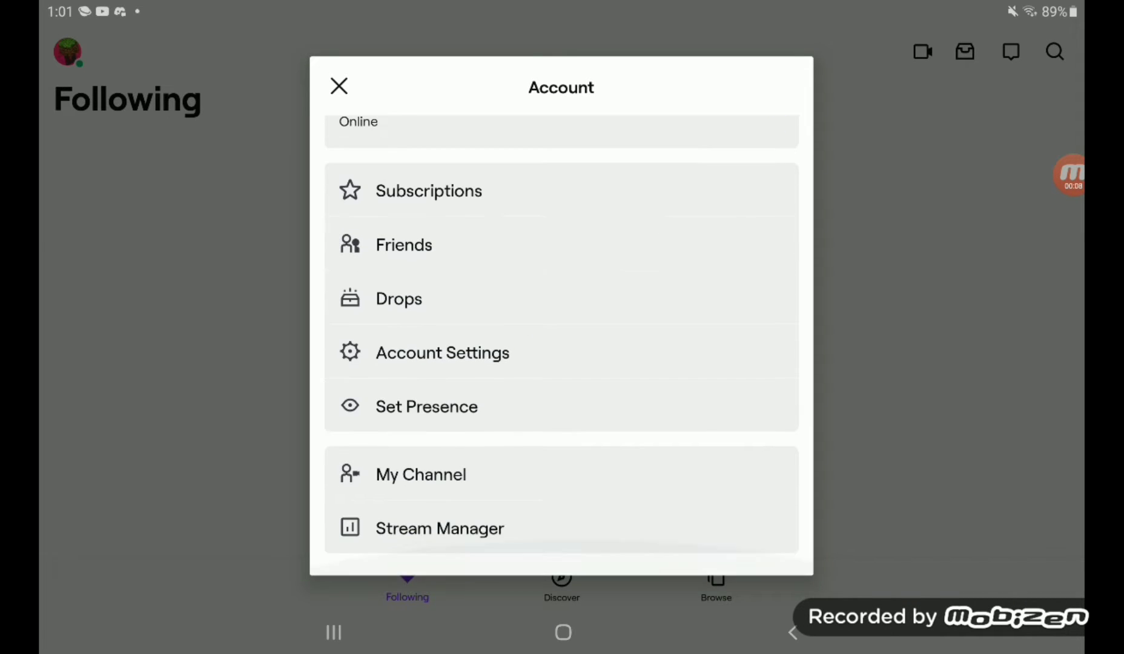
{"action": "left_click", "coordinate": [421, 473]}
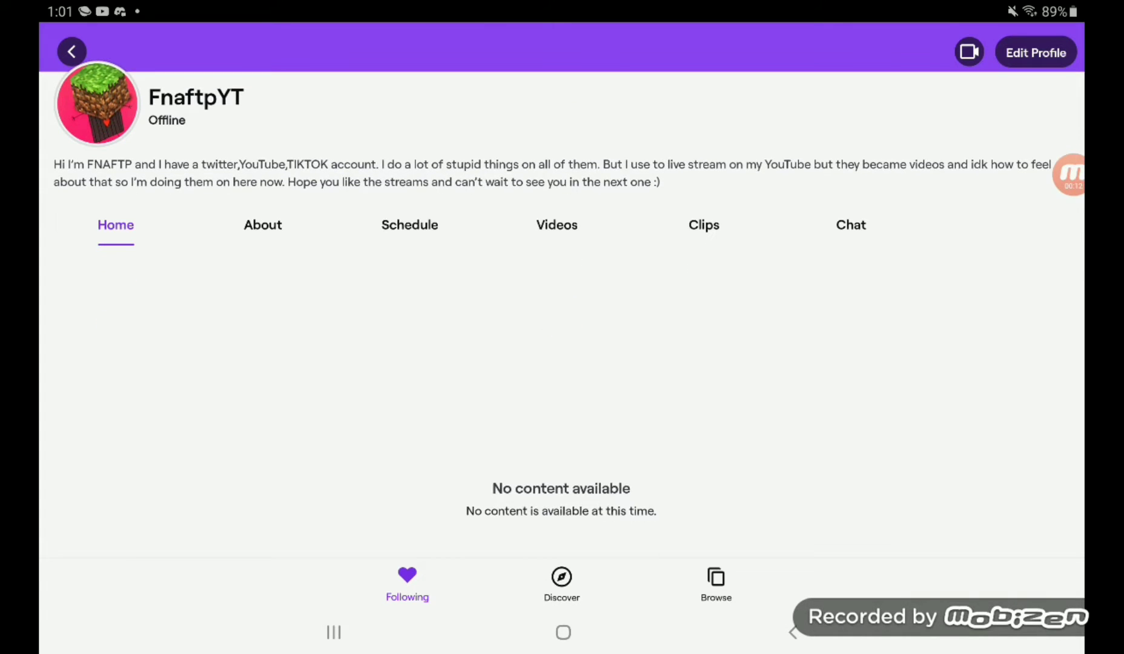
{"action": "left_click", "coordinate": [262, 226]}
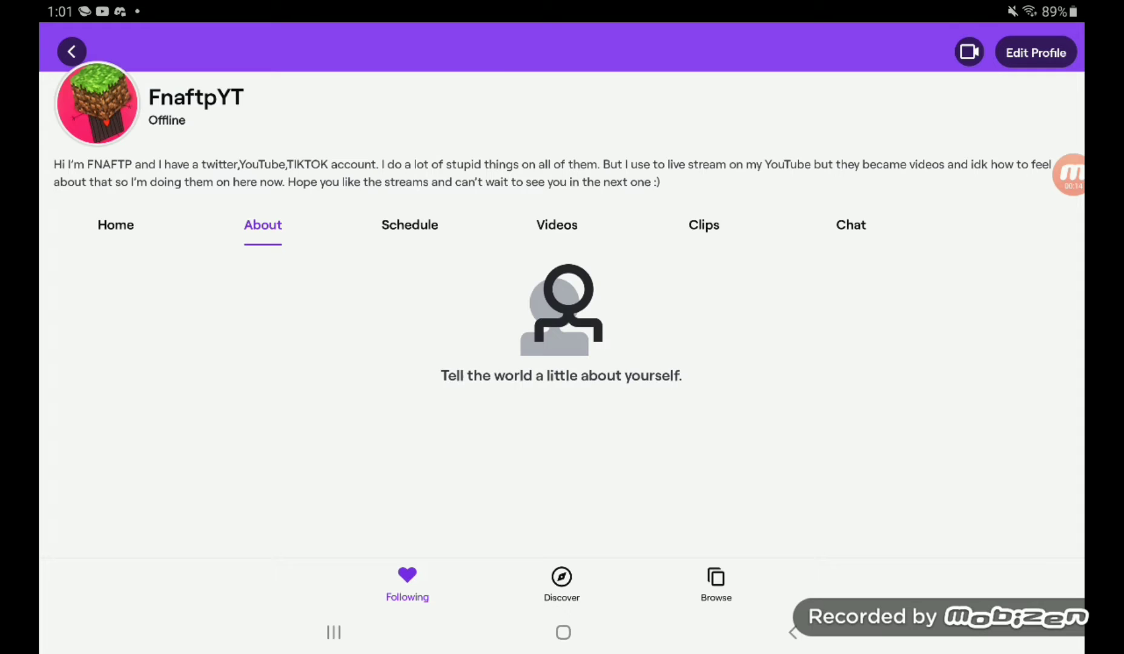
{"action": "left_click", "coordinate": [410, 226]}
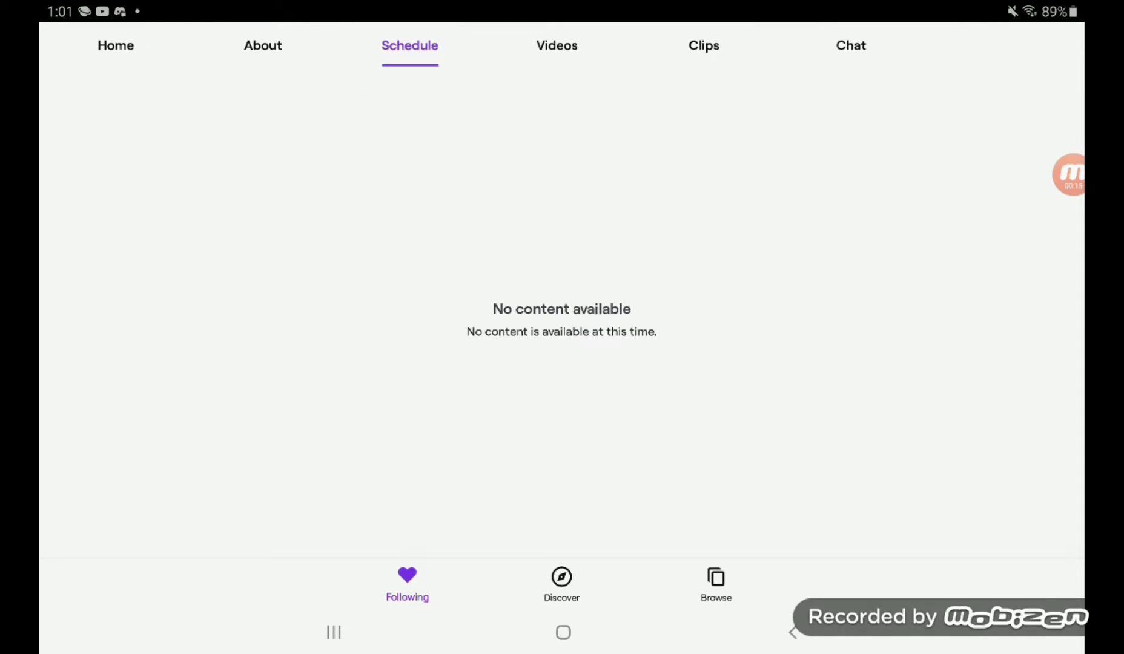
{"action": "left_click", "coordinate": [558, 45]}
{"action": "left_click", "coordinate": [704, 45]}
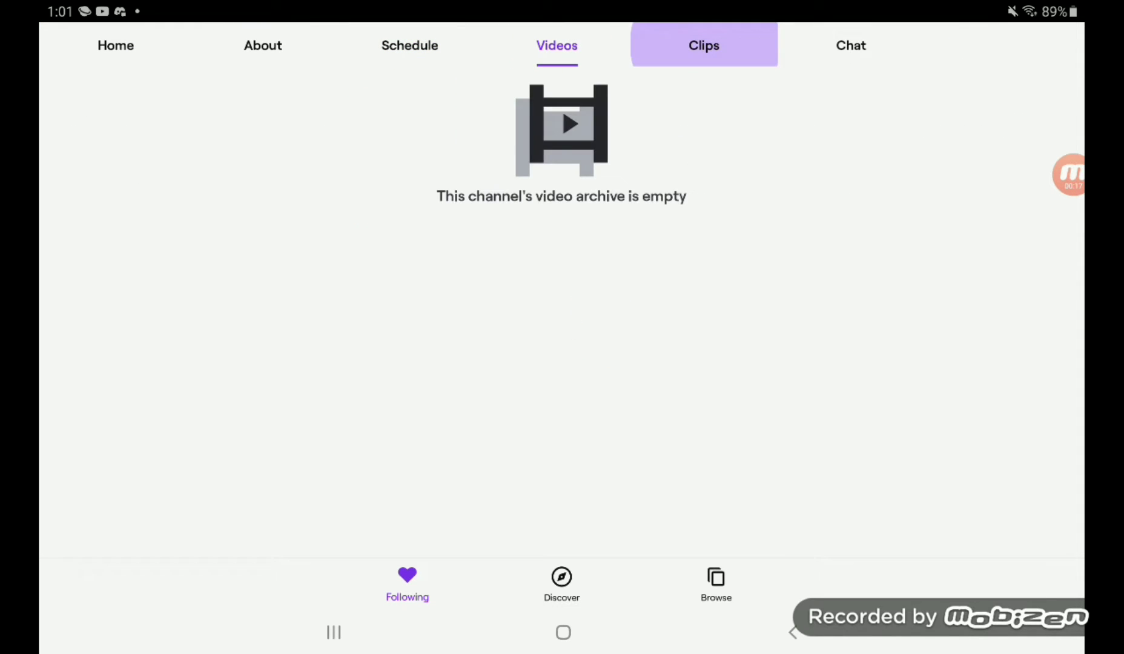
{"action": "left_click", "coordinate": [851, 45]}
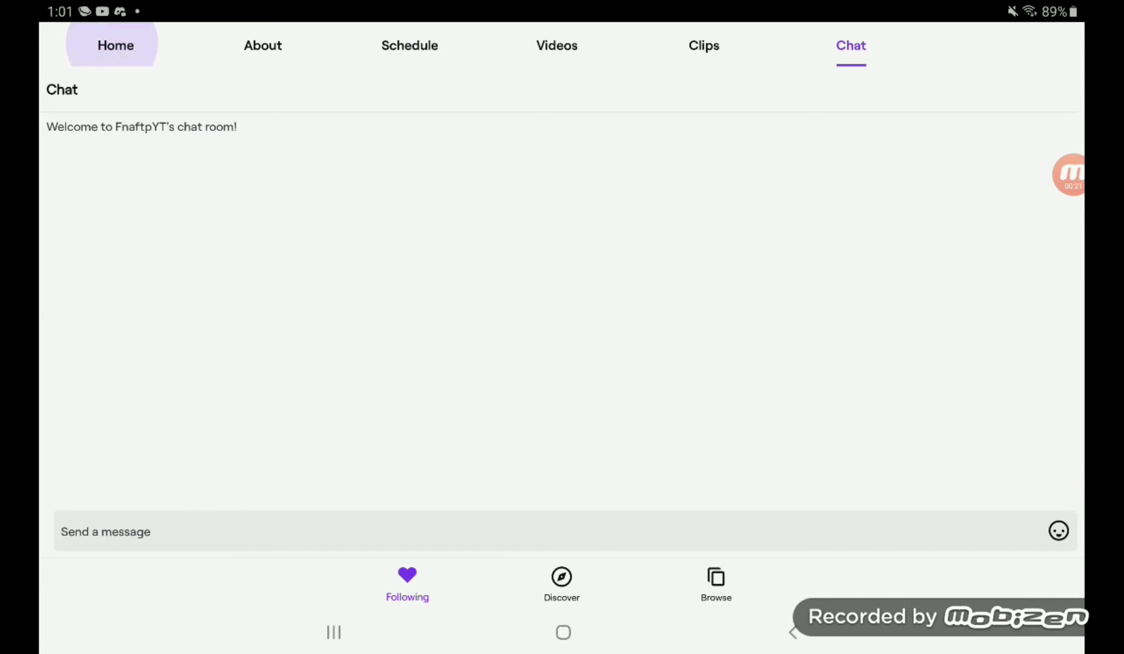
{"action": "left_click", "coordinate": [116, 44]}
{"action": "scroll", "coordinate": [563, 264], "scroll_direction": "up", "scroll_amount": 3}
Step: From Following, open the Minecraft Dungeons category, then the Minecraft: Story Mode category
{"action": "left_click", "coordinate": [70, 50]}
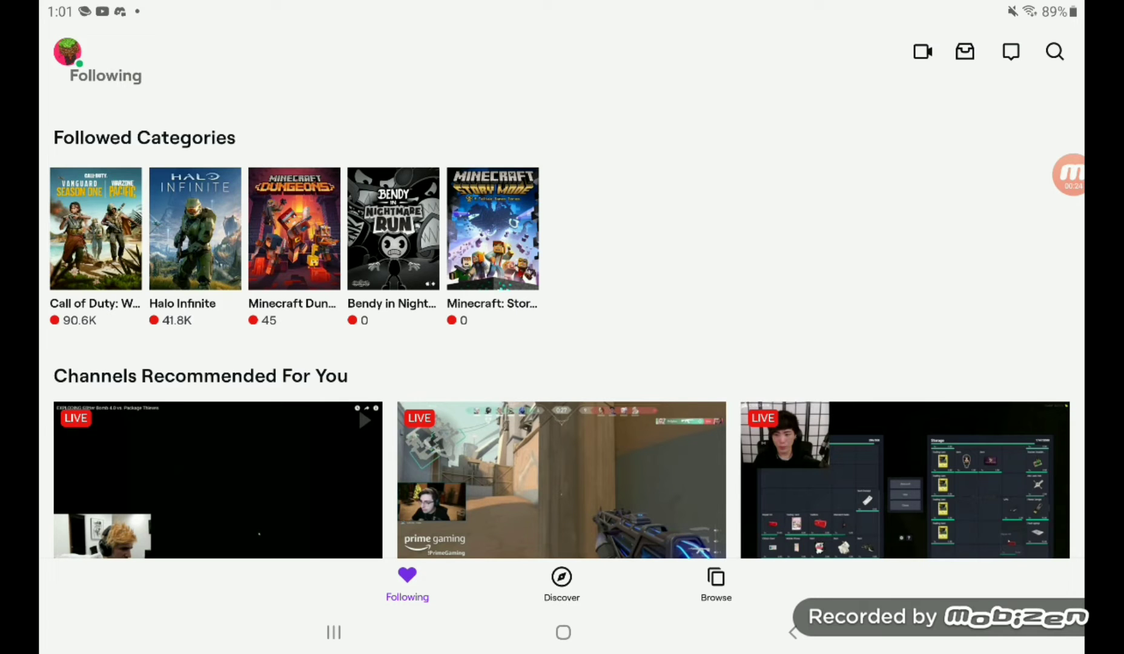
{"action": "left_click", "coordinate": [294, 229]}
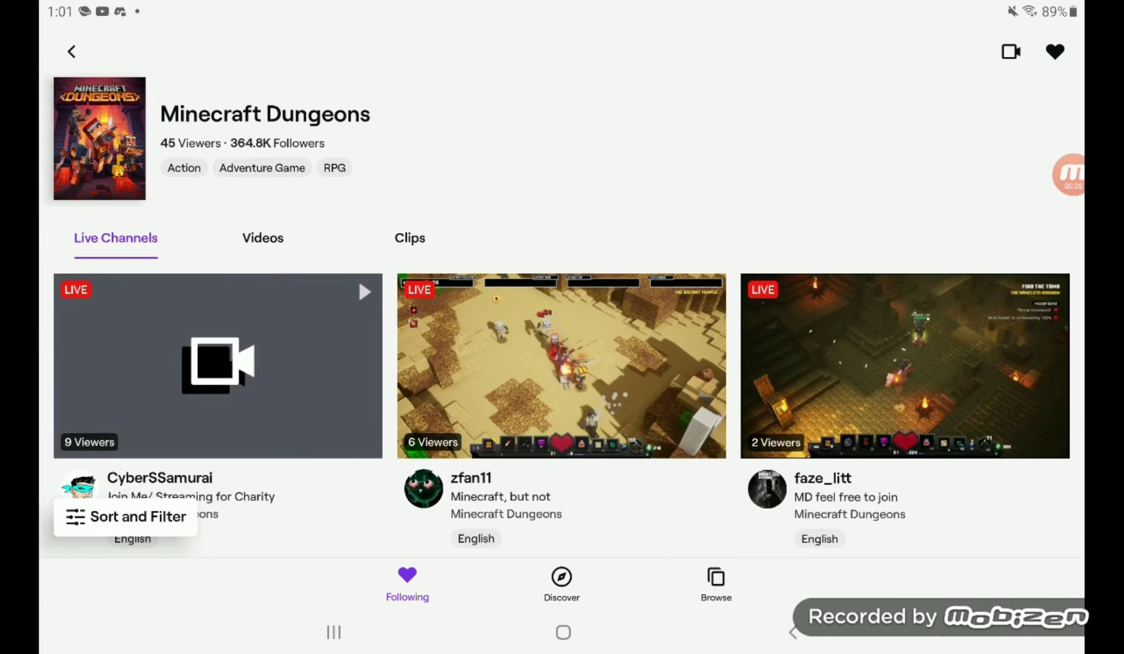
{"action": "scroll", "coordinate": [563, 352], "scroll_direction": "down", "scroll_amount": 2}
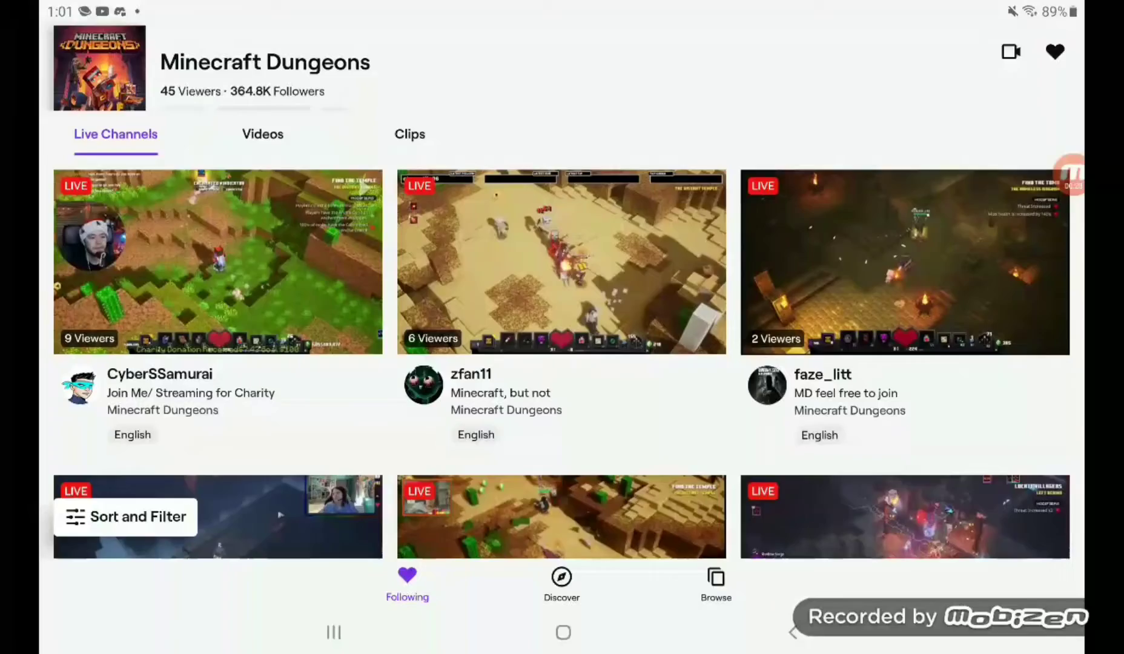
{"action": "scroll", "coordinate": [562, 353], "scroll_direction": "down", "scroll_amount": 5}
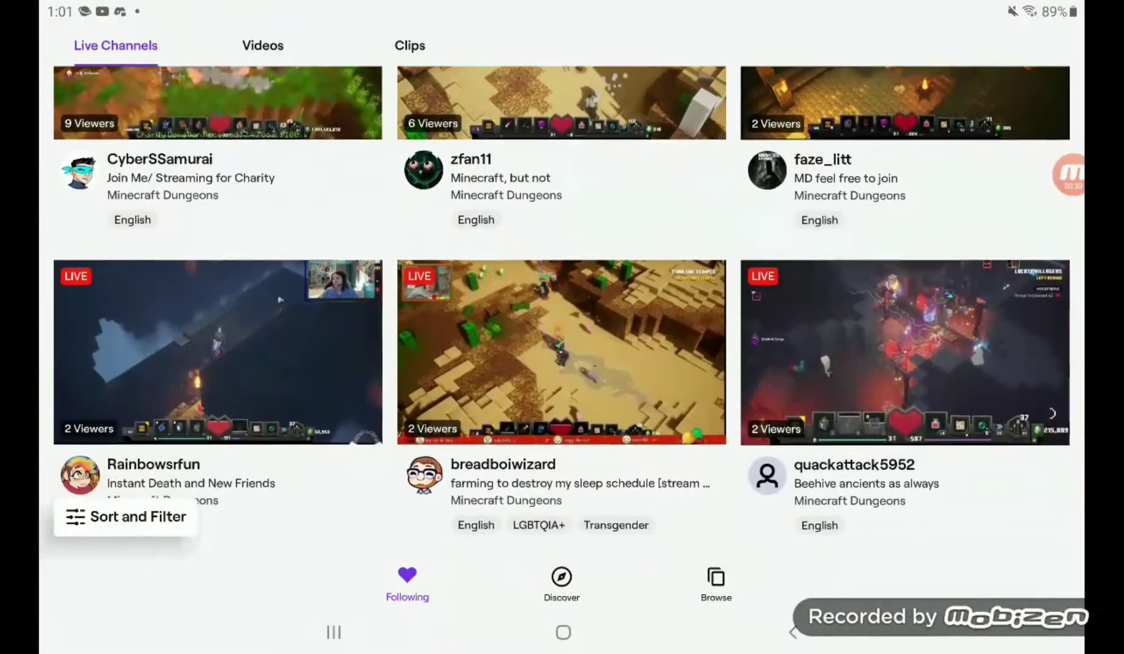
{"action": "scroll", "coordinate": [562, 352], "scroll_direction": "down", "scroll_amount": 3}
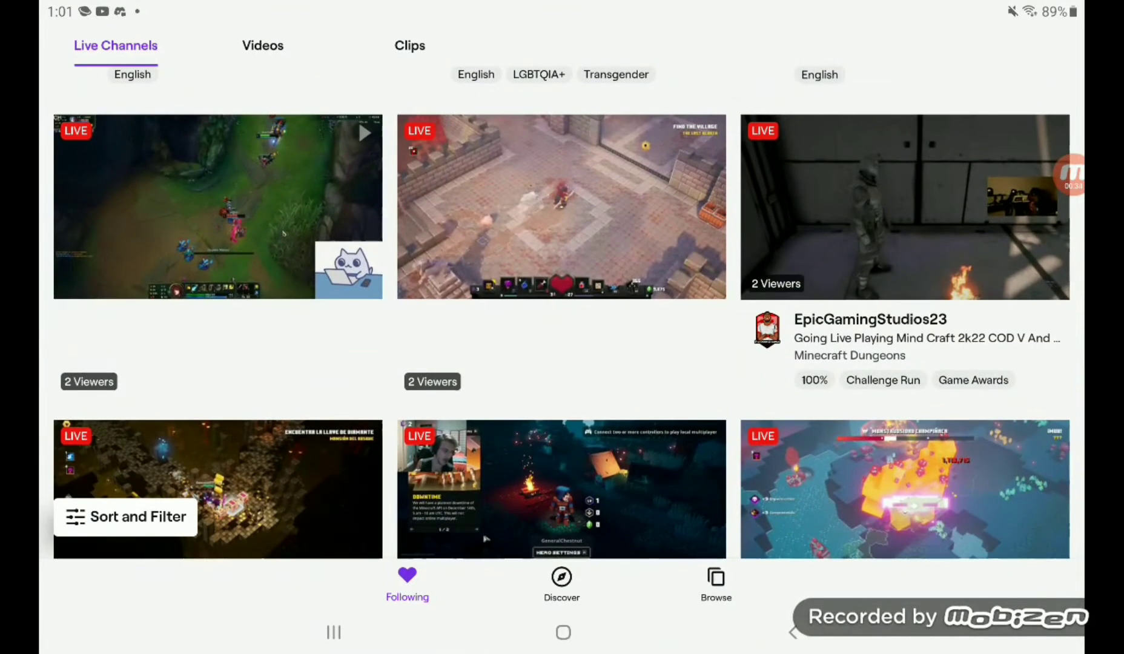
{"action": "scroll", "coordinate": [563, 334], "scroll_direction": "up", "scroll_amount": 4}
{"action": "scroll", "coordinate": [562, 352], "scroll_direction": "up", "scroll_amount": 5}
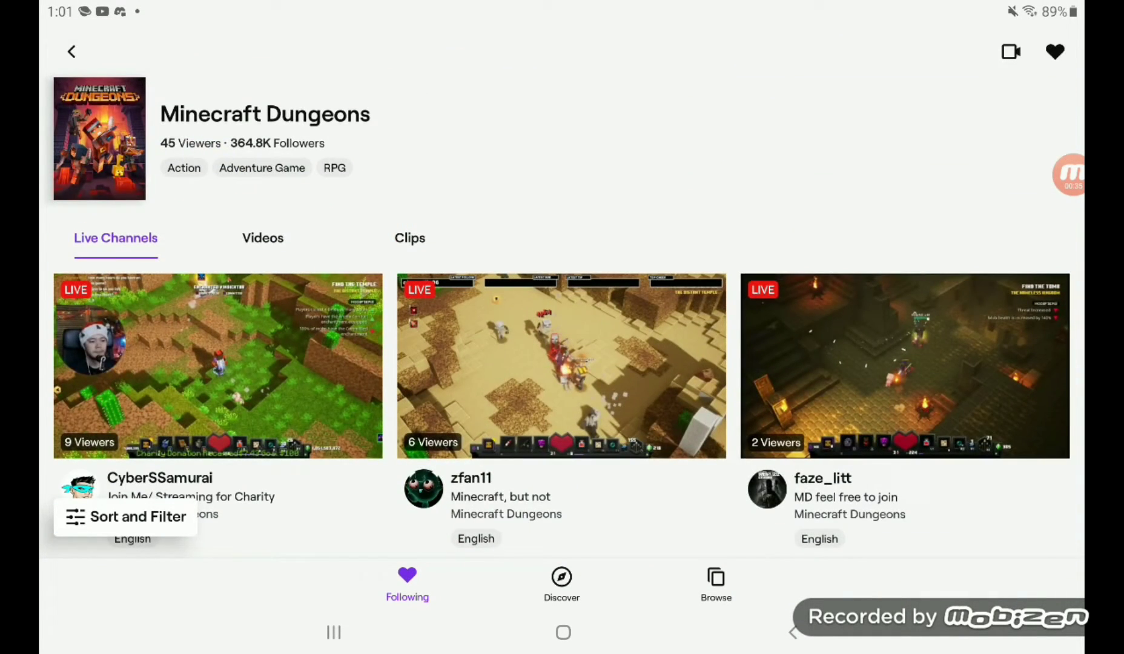
{"action": "left_click", "coordinate": [71, 51]}
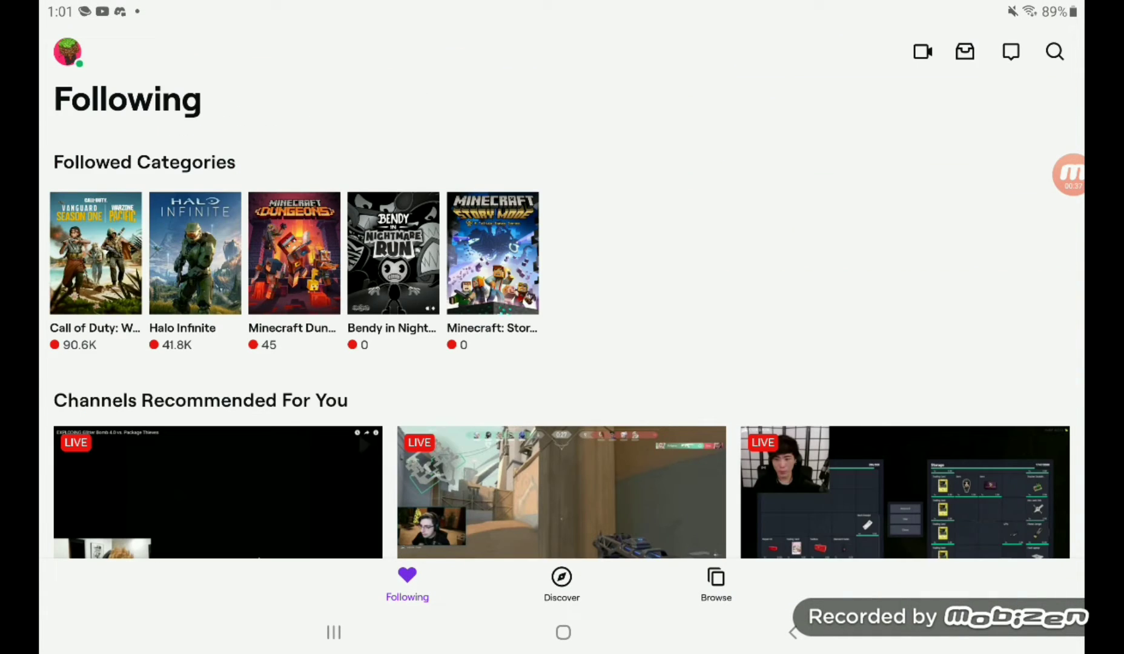
{"action": "left_click", "coordinate": [492, 254]}
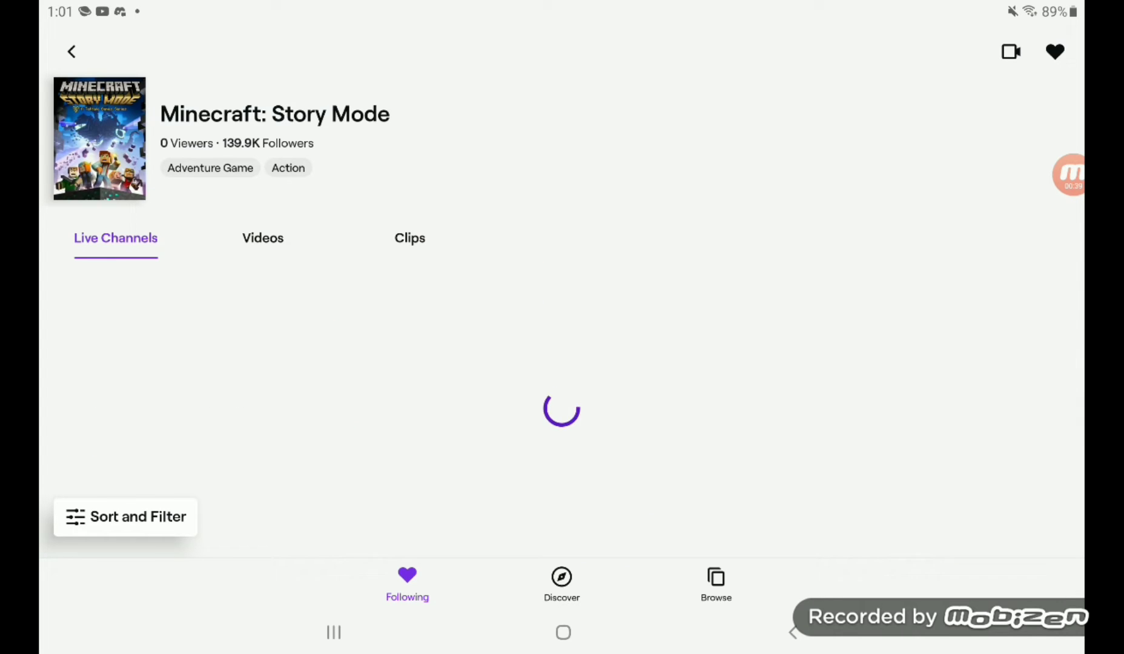
{"action": "scroll", "coordinate": [235, 352], "scroll_direction": "down", "scroll_amount": 1}
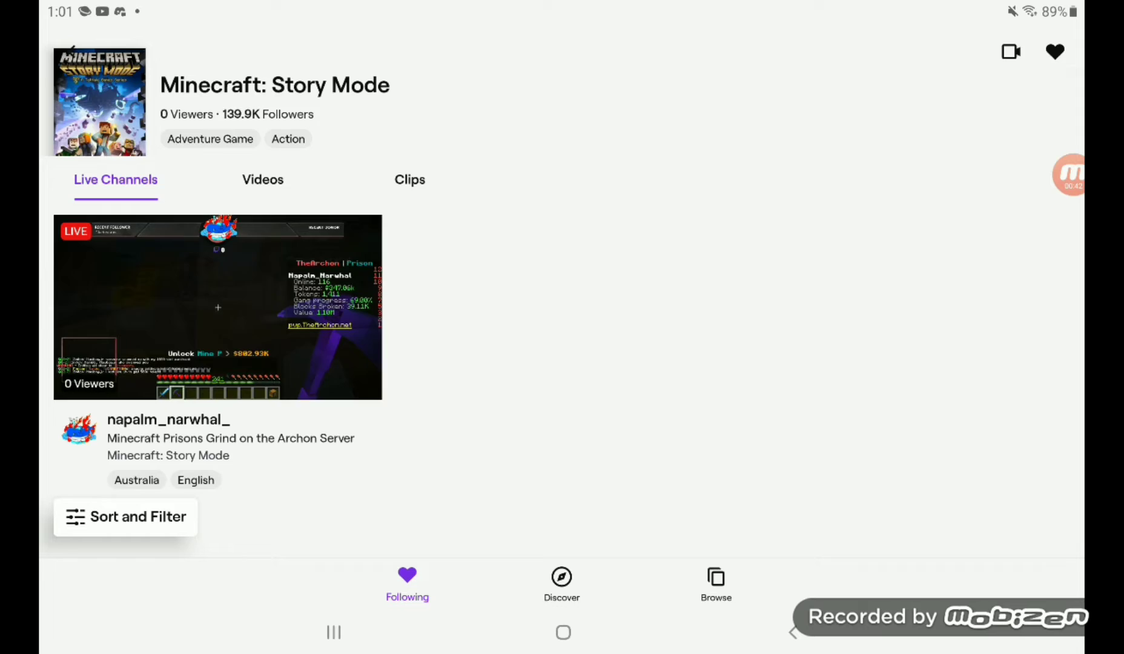
{"action": "scroll", "coordinate": [218, 353], "scroll_direction": "down", "scroll_amount": 2}
{"action": "scroll", "coordinate": [218, 352], "scroll_direction": "up", "scroll_amount": 3}
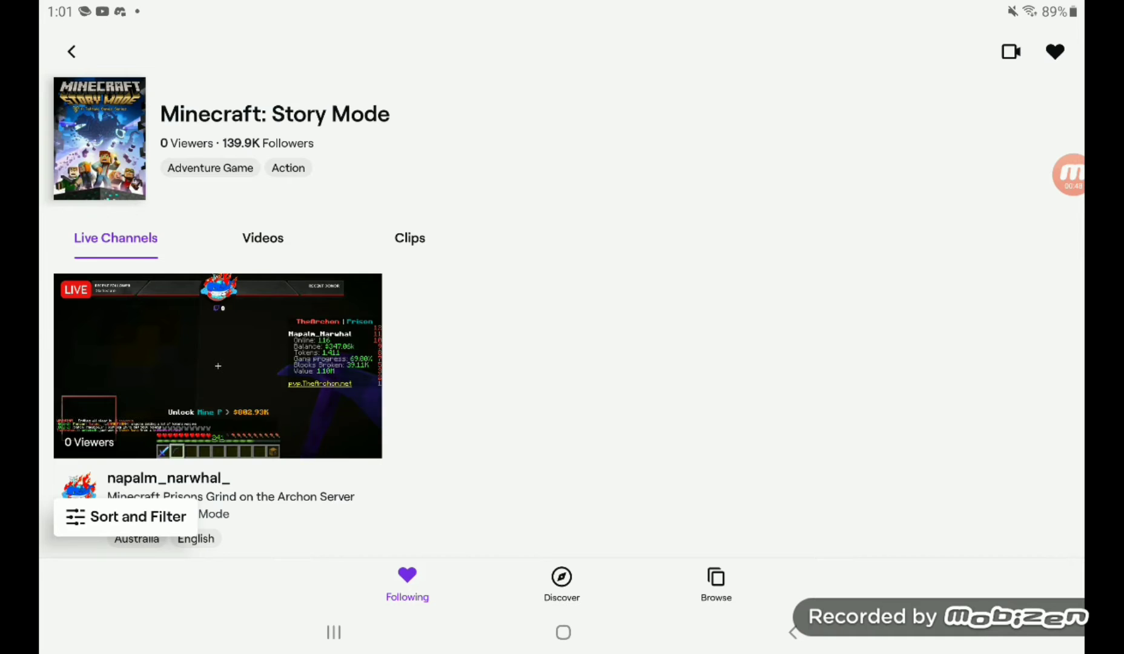
Step: Return to the Following feed and open the search screen
{"action": "left_click", "coordinate": [71, 51]}
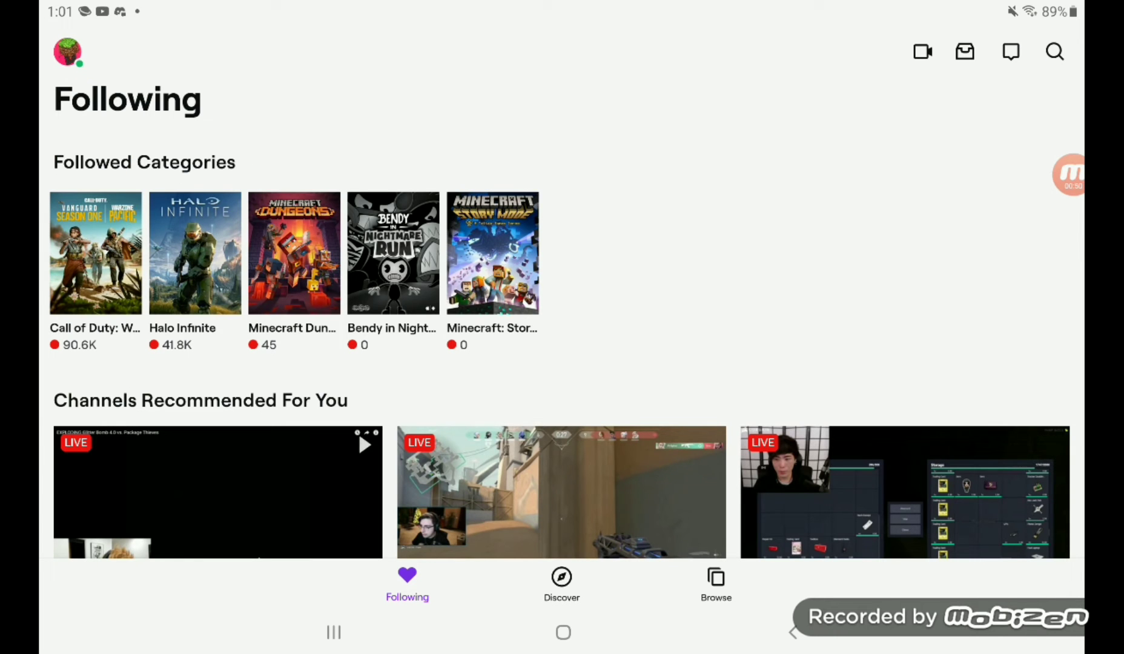
{"action": "scroll", "coordinate": [563, 353], "scroll_direction": "down", "scroll_amount": 5}
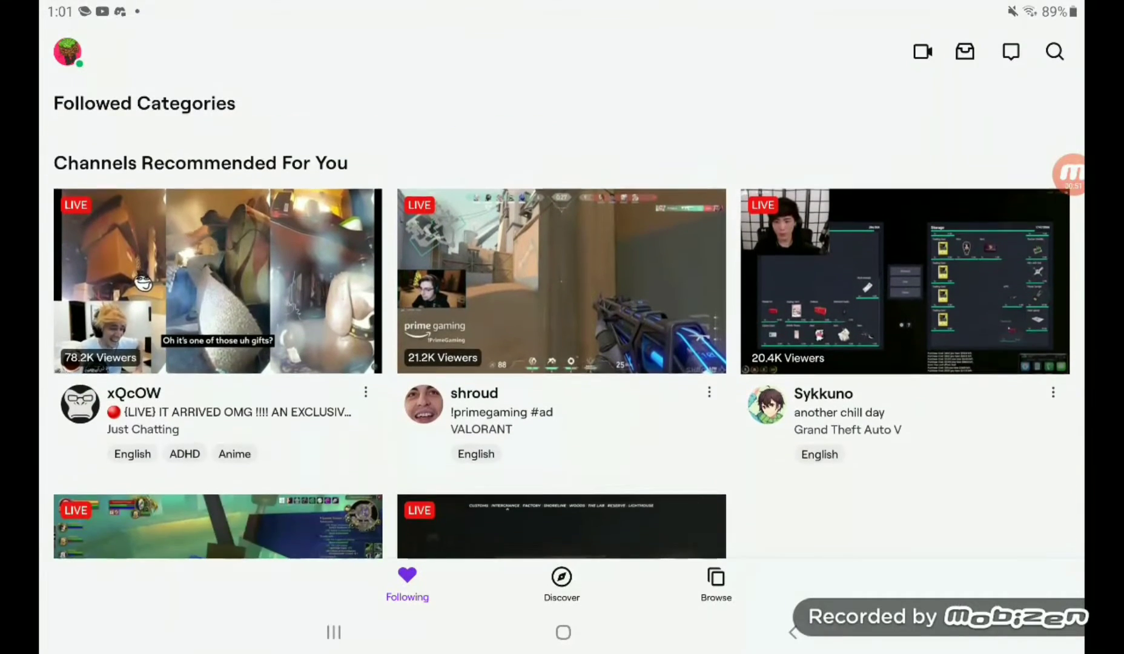
{"action": "scroll", "coordinate": [560, 341], "scroll_direction": "up", "scroll_amount": 1}
{"action": "scroll", "coordinate": [560, 342], "scroll_direction": "down", "scroll_amount": 1}
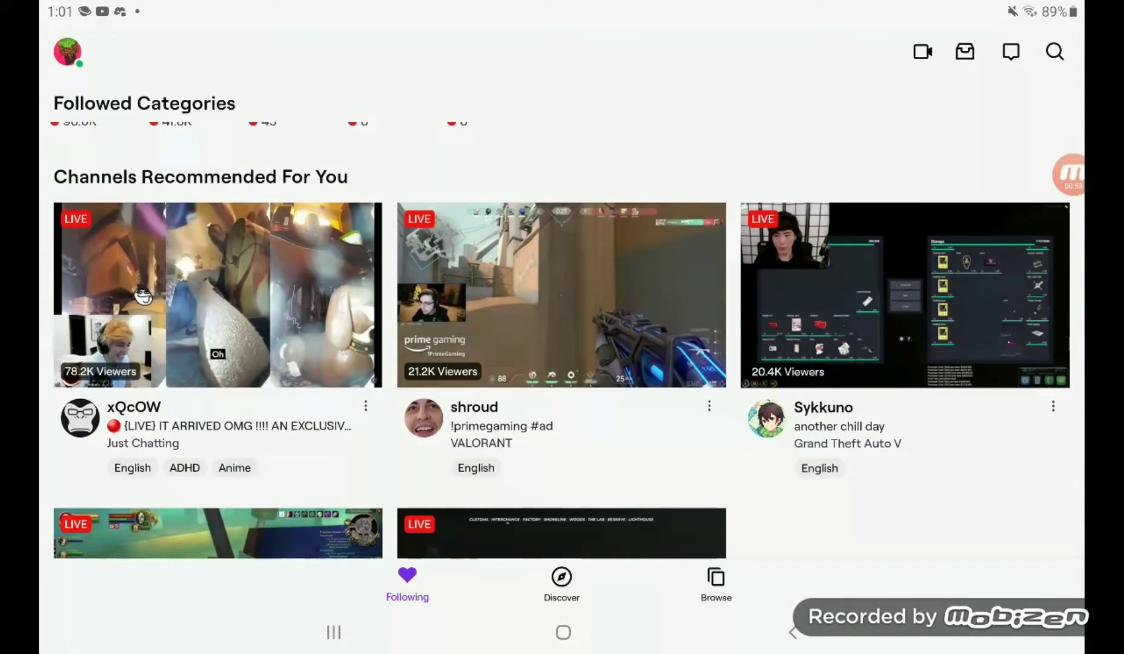
{"action": "left_click", "coordinate": [1055, 51]}
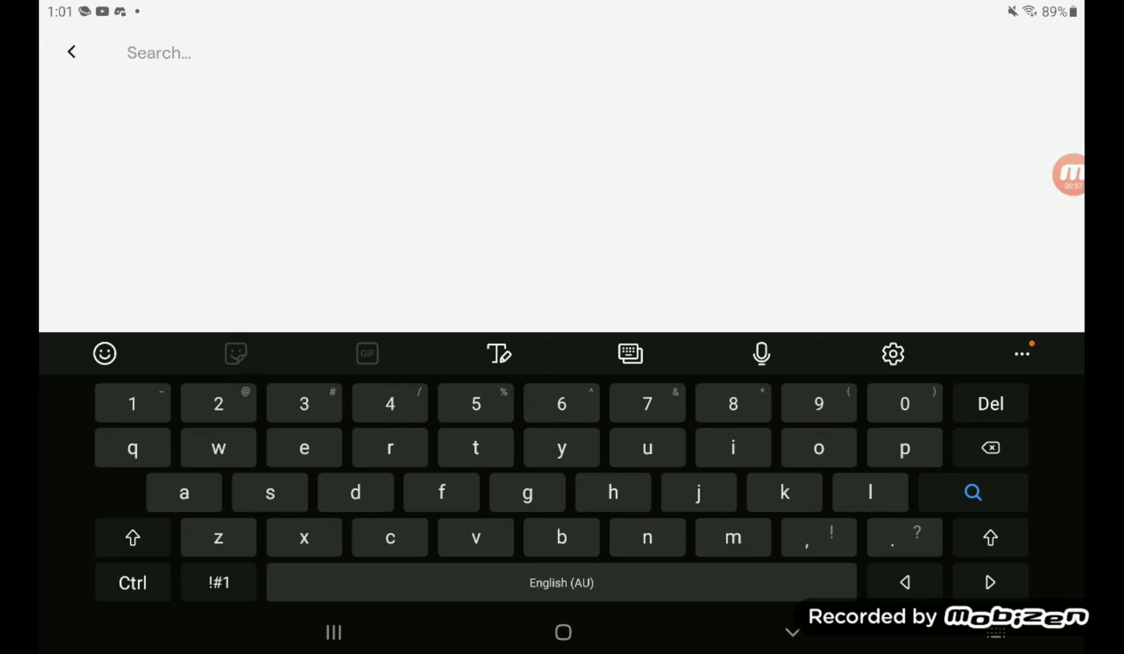
{"action": "type", "text": "mine"}
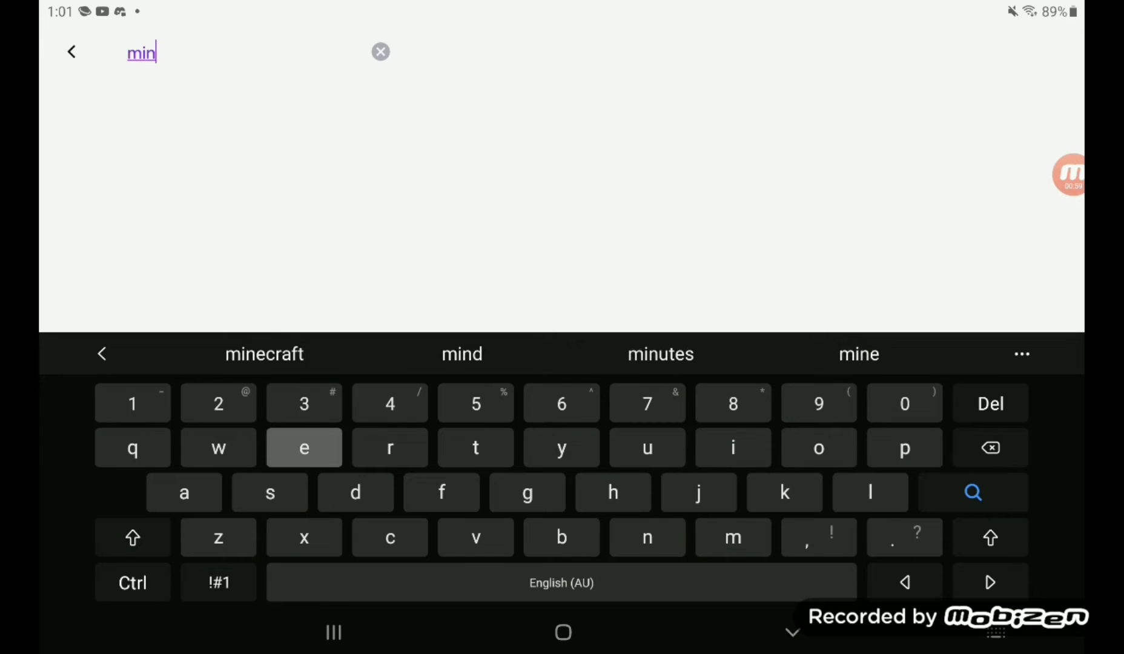
{"action": "type", "text": "r"}
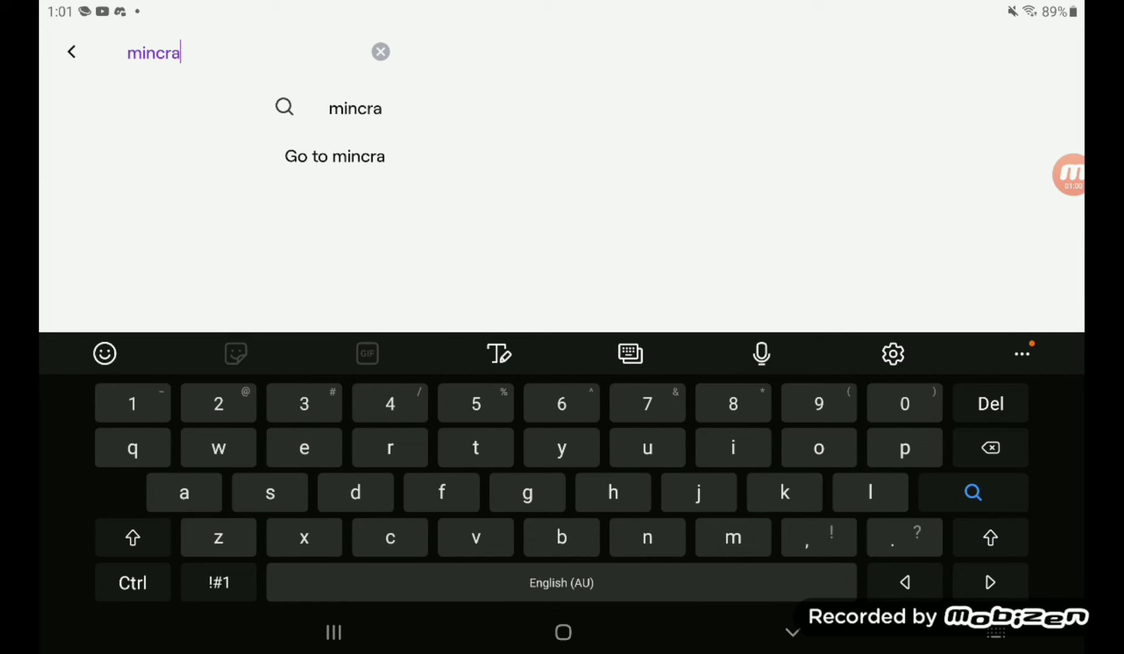
Step: Browse the Minecraft category's live channels, then return to search to edit the query
{"action": "left_click", "coordinate": [366, 106]}
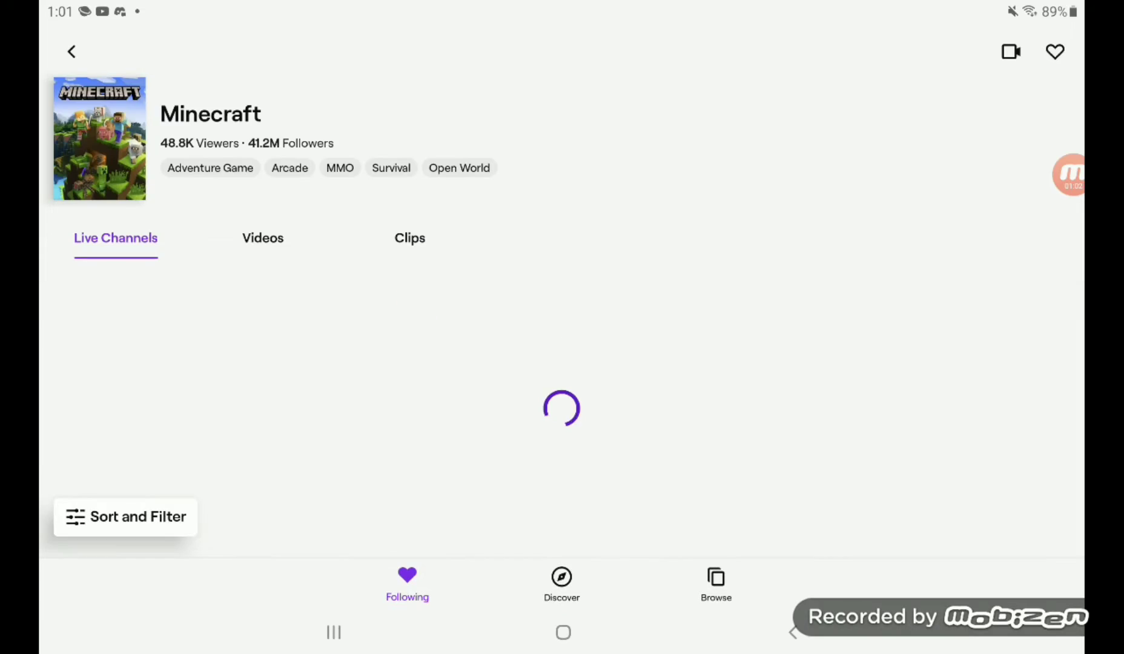
{"action": "scroll", "coordinate": [562, 352], "scroll_direction": "down", "scroll_amount": 3}
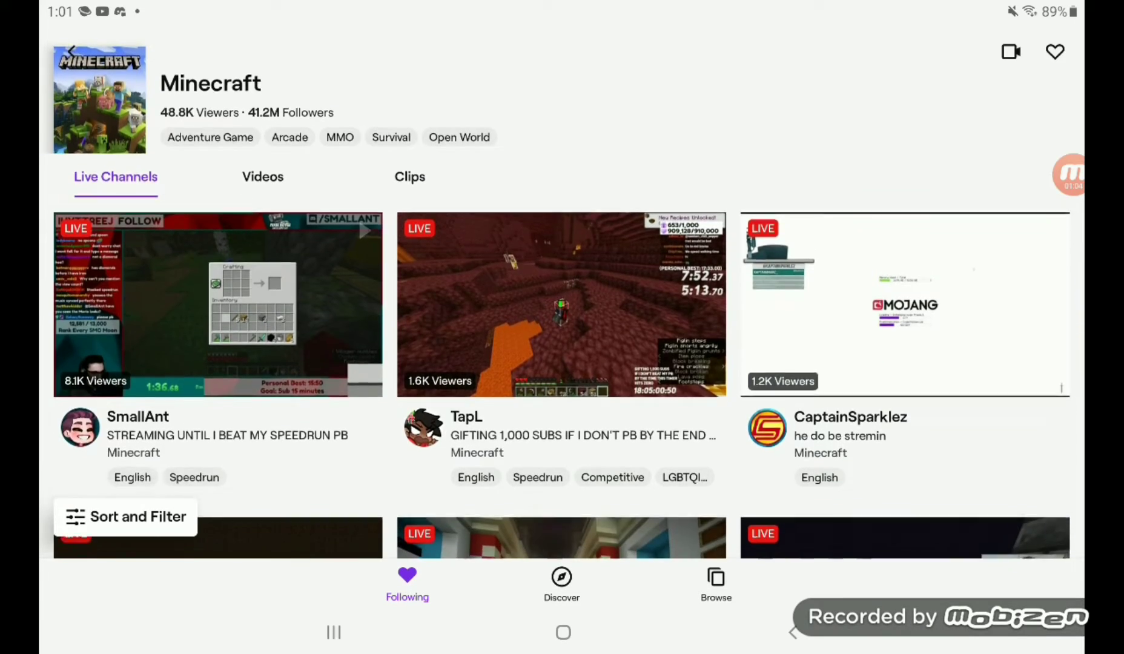
{"action": "scroll", "coordinate": [562, 352], "scroll_direction": "down", "scroll_amount": 3}
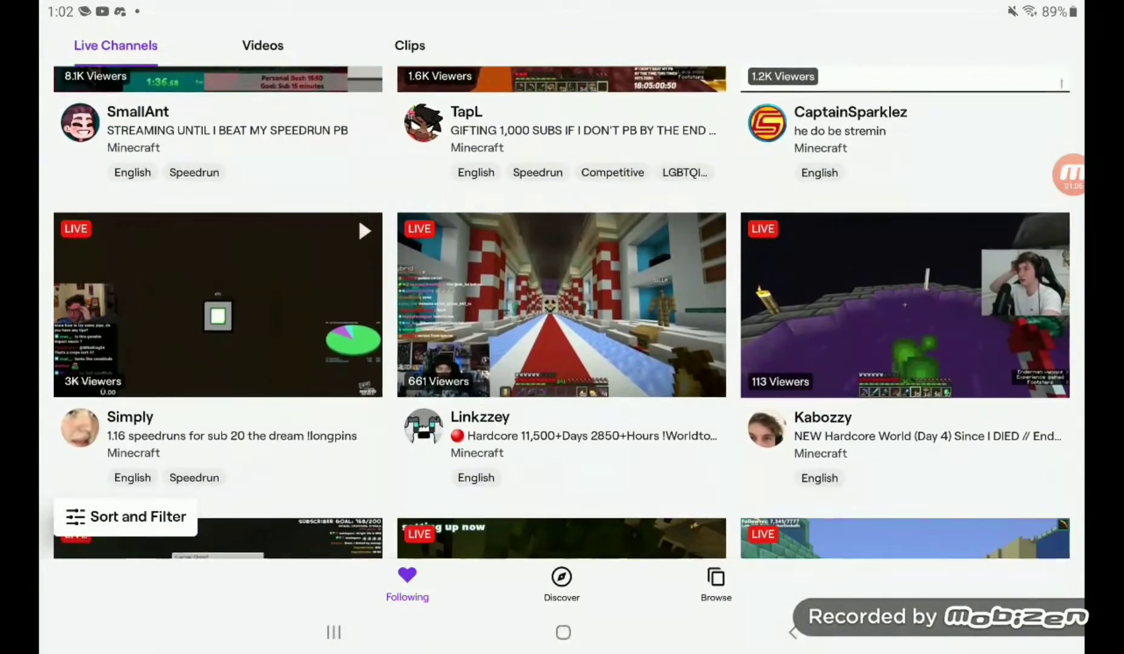
{"action": "scroll", "coordinate": [562, 352], "scroll_direction": "down", "scroll_amount": 2}
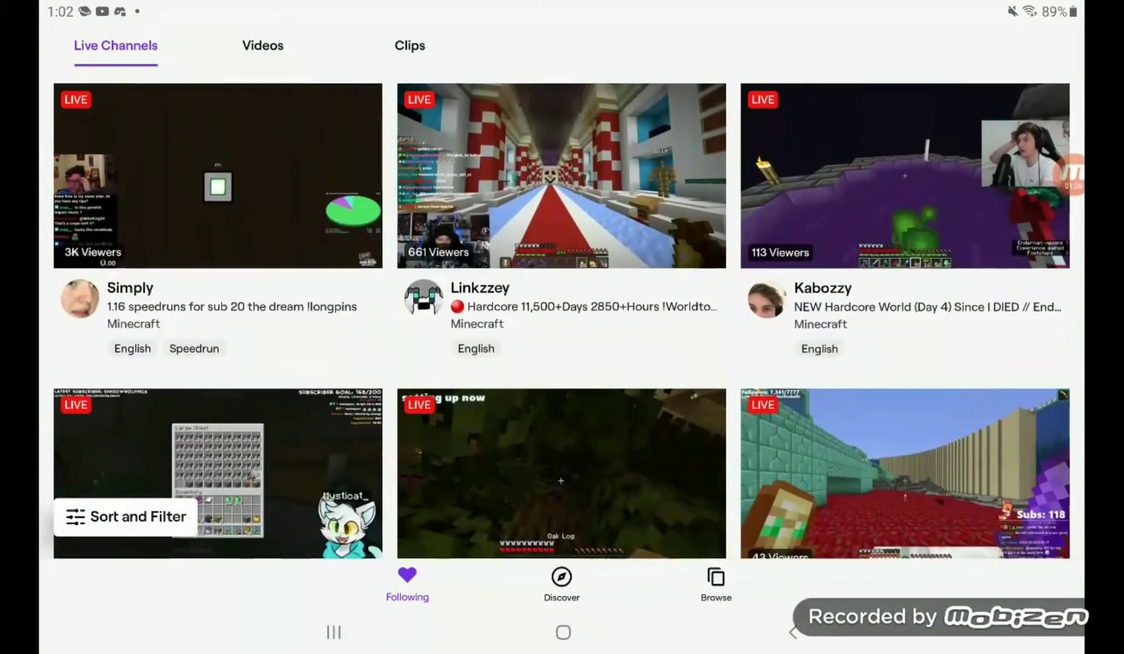
{"action": "scroll", "coordinate": [562, 353], "scroll_direction": "down", "scroll_amount": 3}
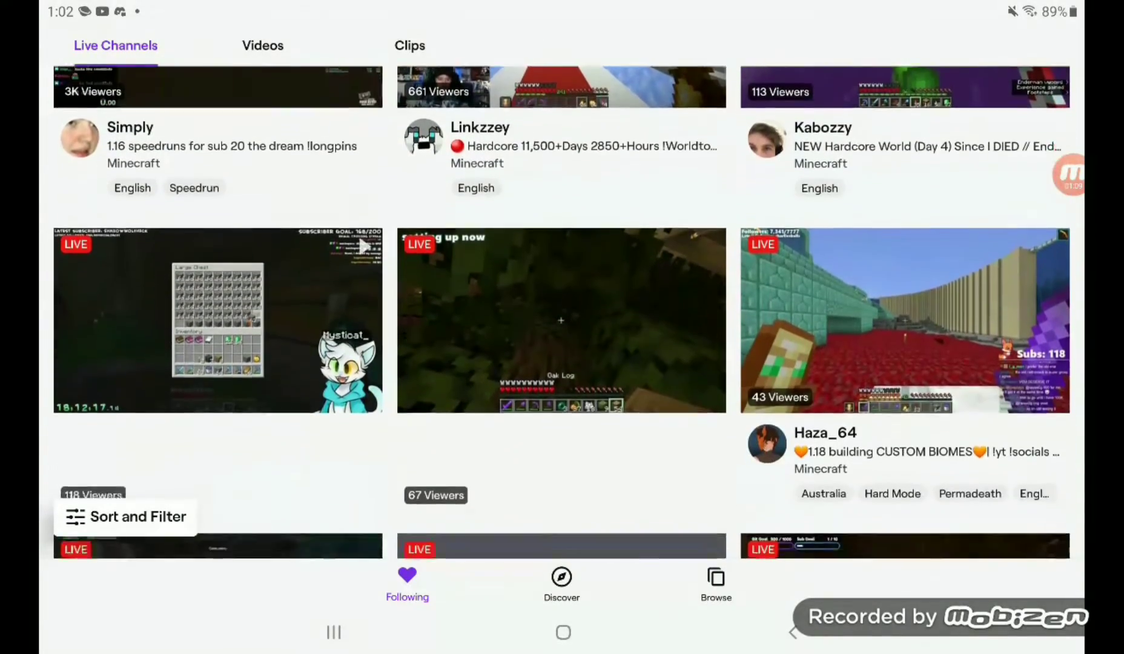
{"action": "scroll", "coordinate": [853, 474], "scroll_direction": "down", "scroll_amount": 3}
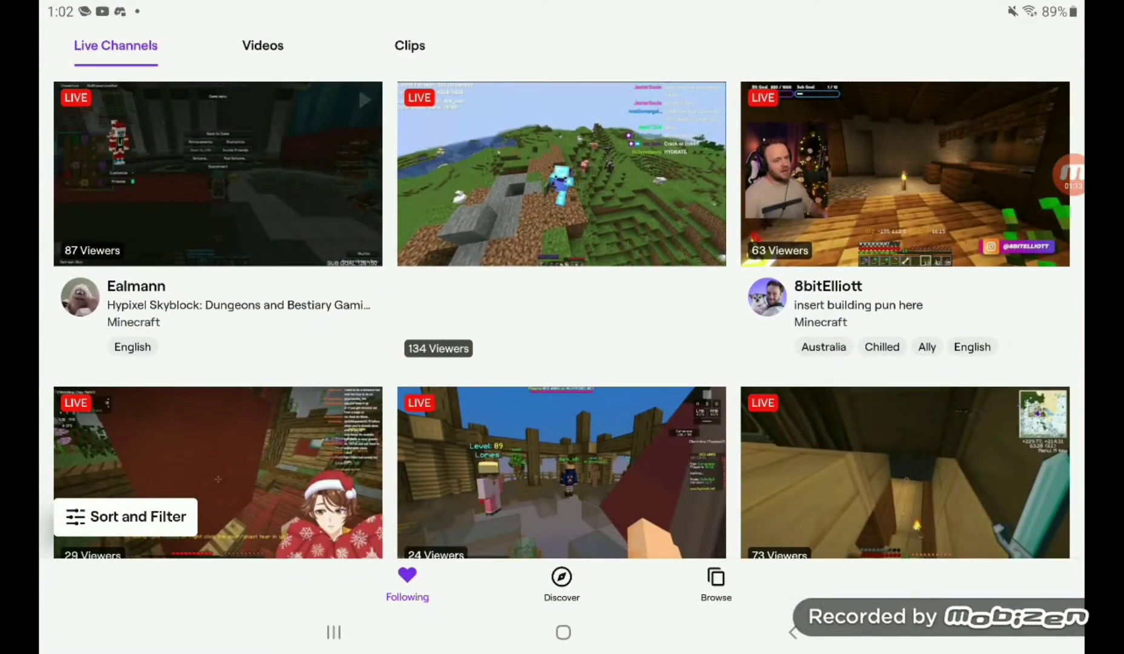
{"action": "scroll", "coordinate": [563, 353], "scroll_direction": "down", "scroll_amount": 3}
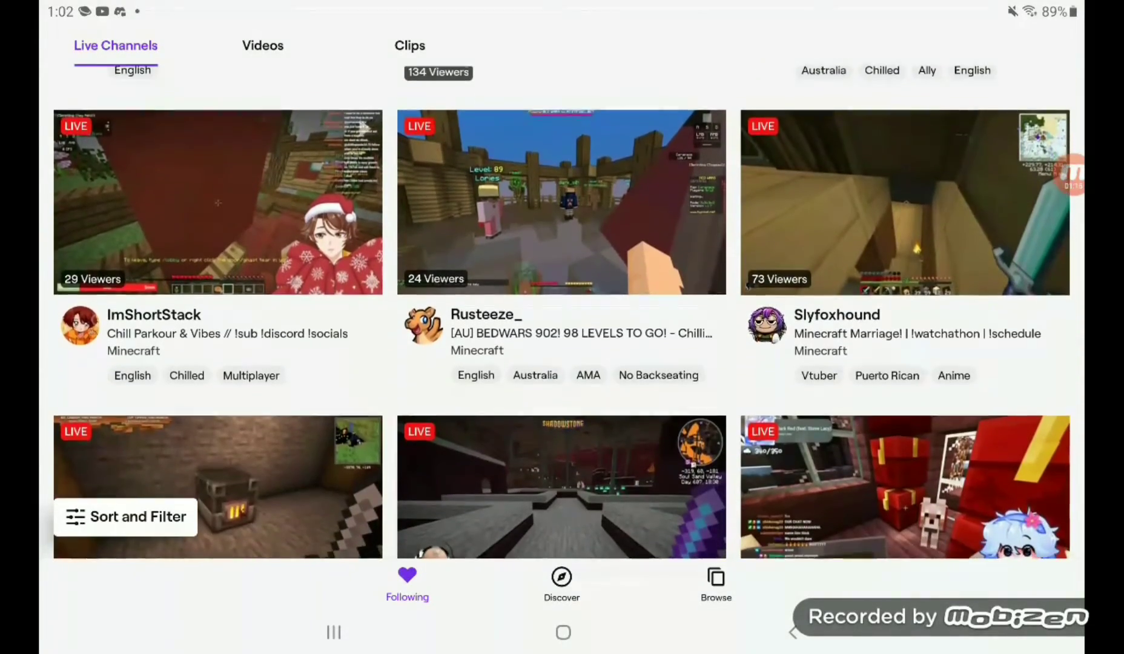
{"action": "scroll", "coordinate": [562, 313], "scroll_direction": "up", "scroll_amount": 3}
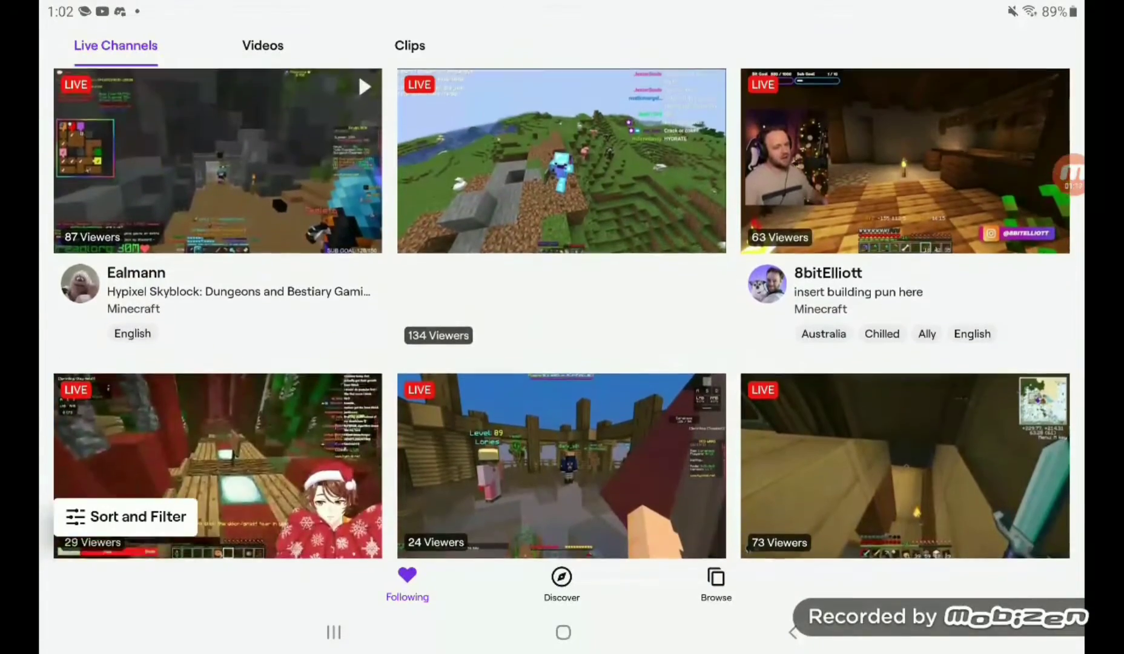
{"action": "scroll", "coordinate": [563, 352], "scroll_direction": "up", "scroll_amount": 5}
{"action": "scroll", "coordinate": [562, 352], "scroll_direction": "up", "scroll_amount": 3}
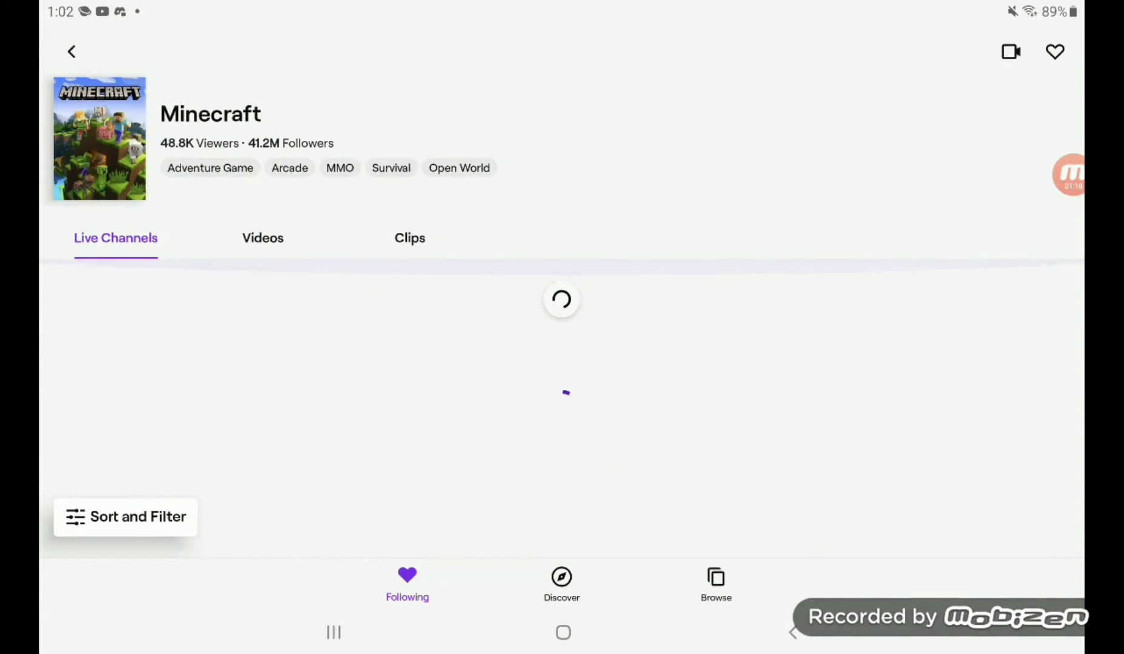
{"action": "key", "text": "Escape"}
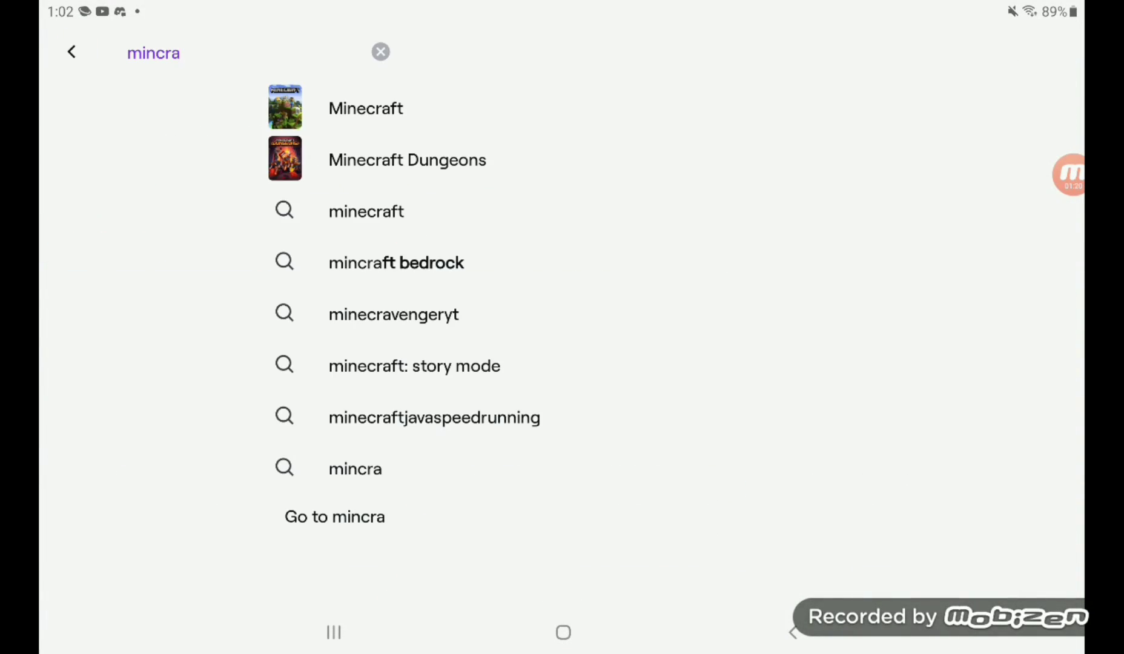
{"action": "left_click", "coordinate": [175, 53]}
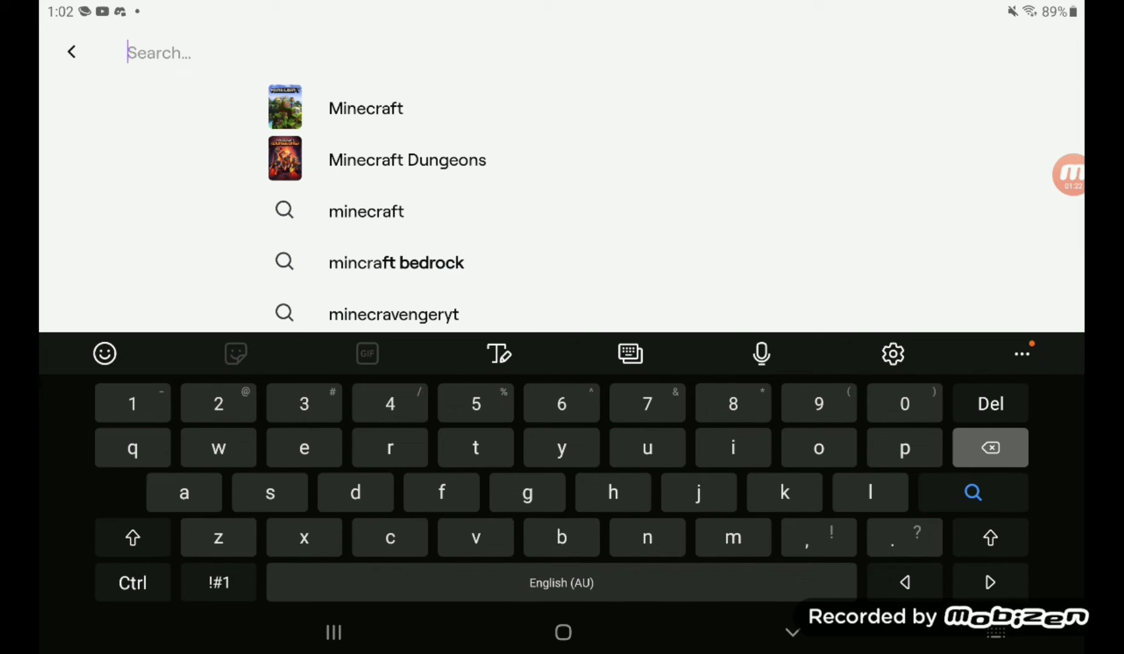
{"action": "type", "text": "tech"}
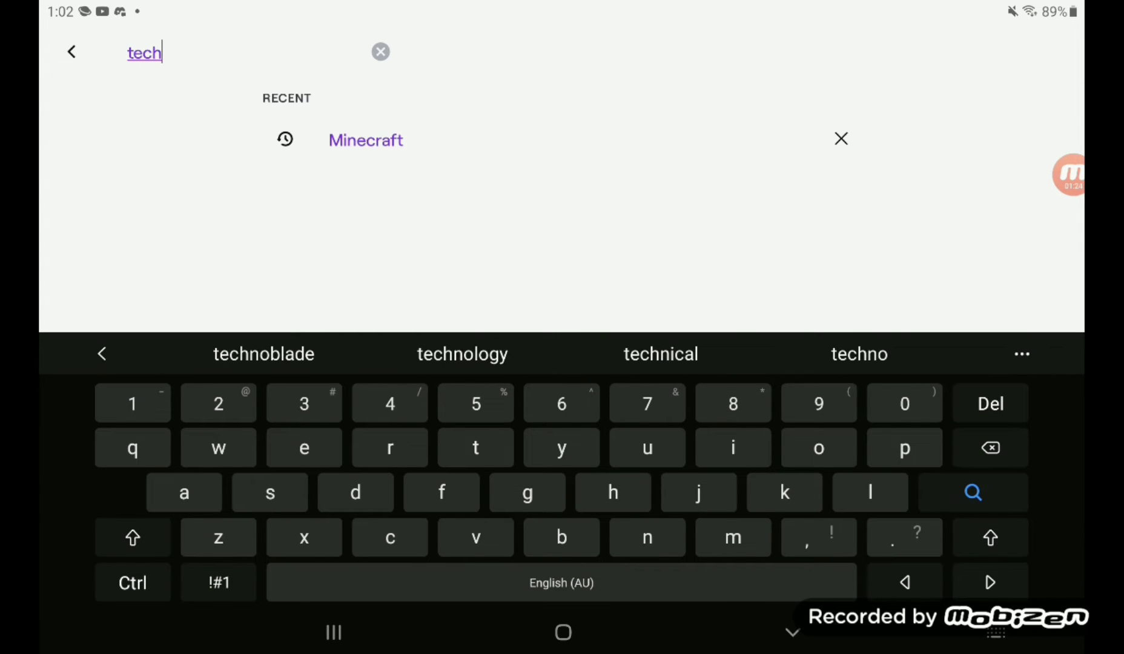
{"action": "type", "text": "no"}
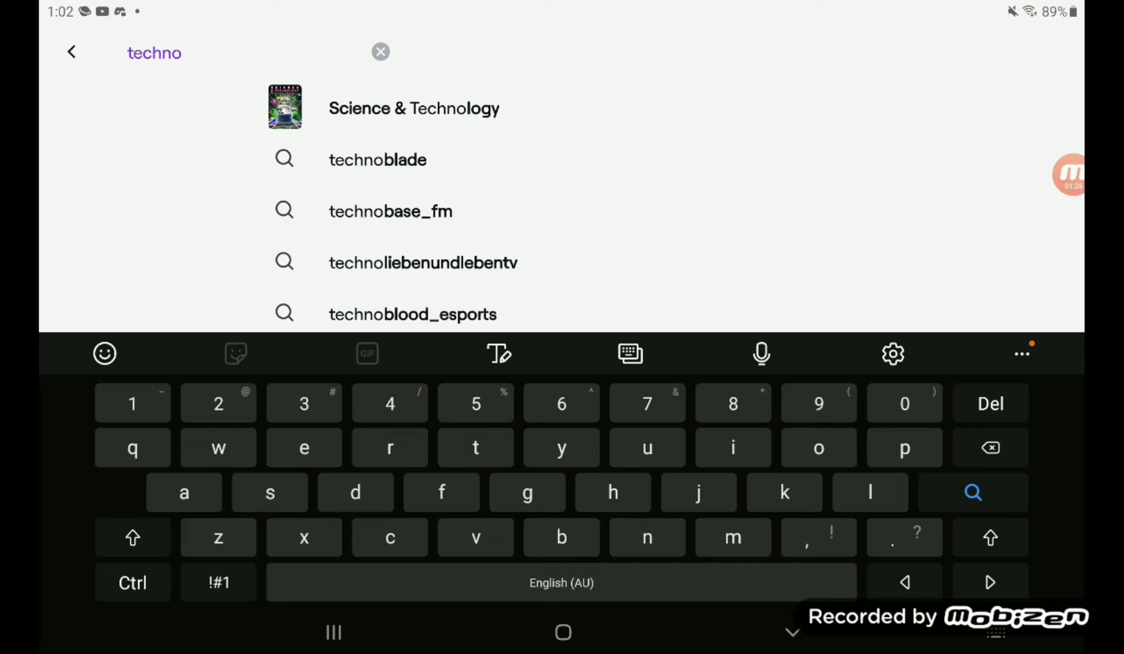
Step: Correct the misspelled query and search for 'technoblade'
{"action": "key", "text": "BackSpace"}
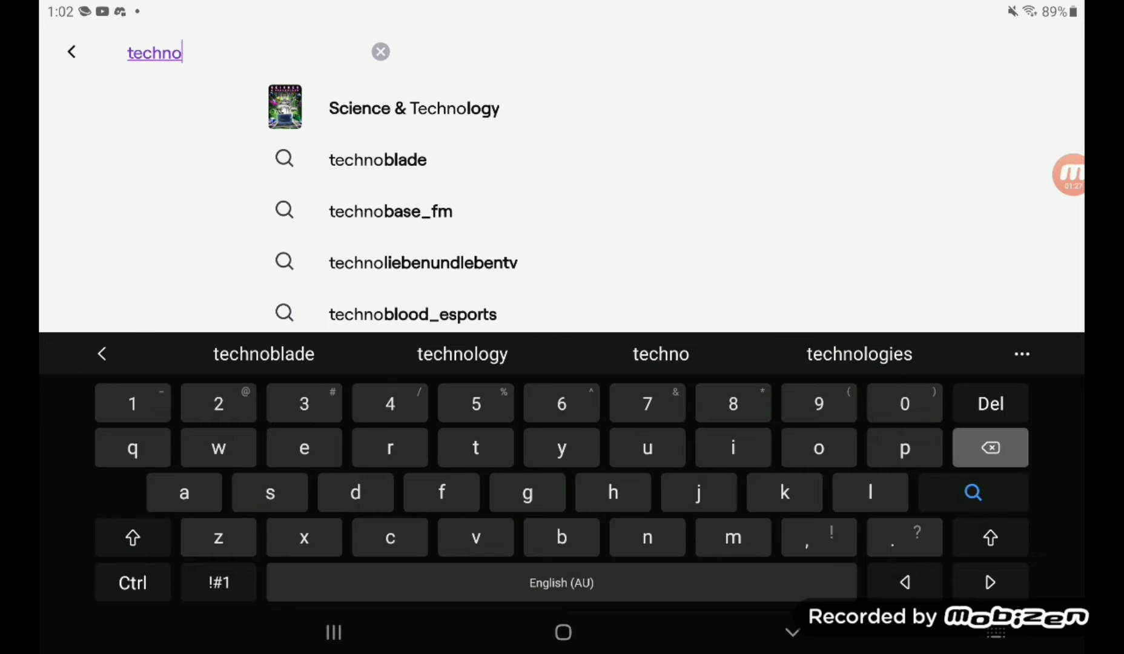
{"action": "type", "text": "blad"}
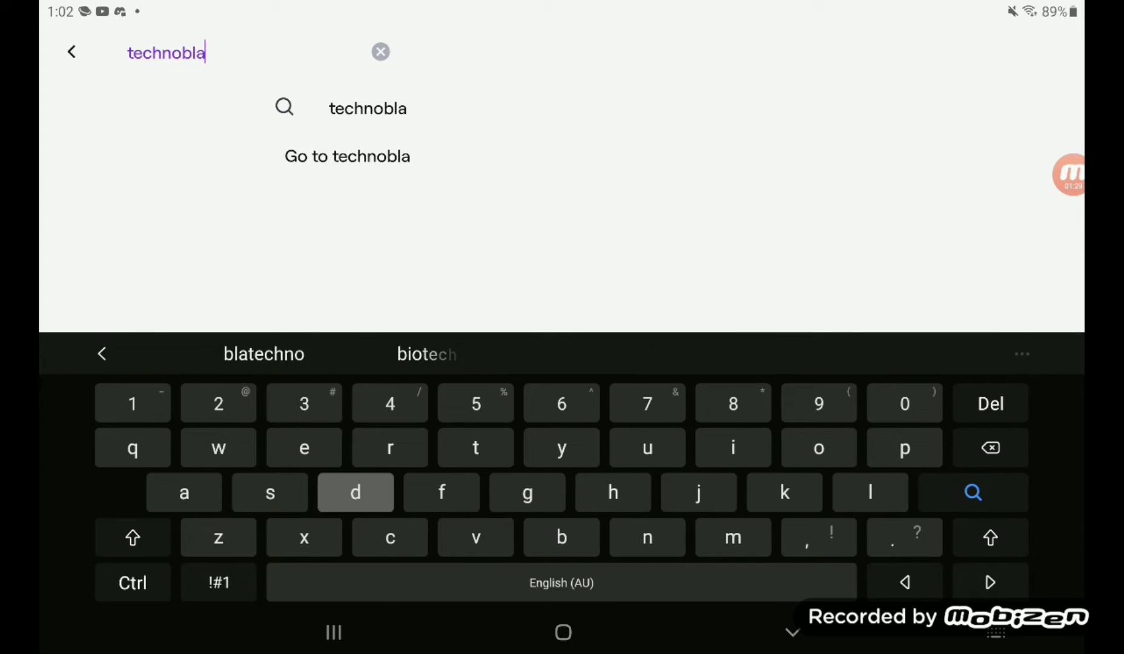
{"action": "key", "text": "Return"}
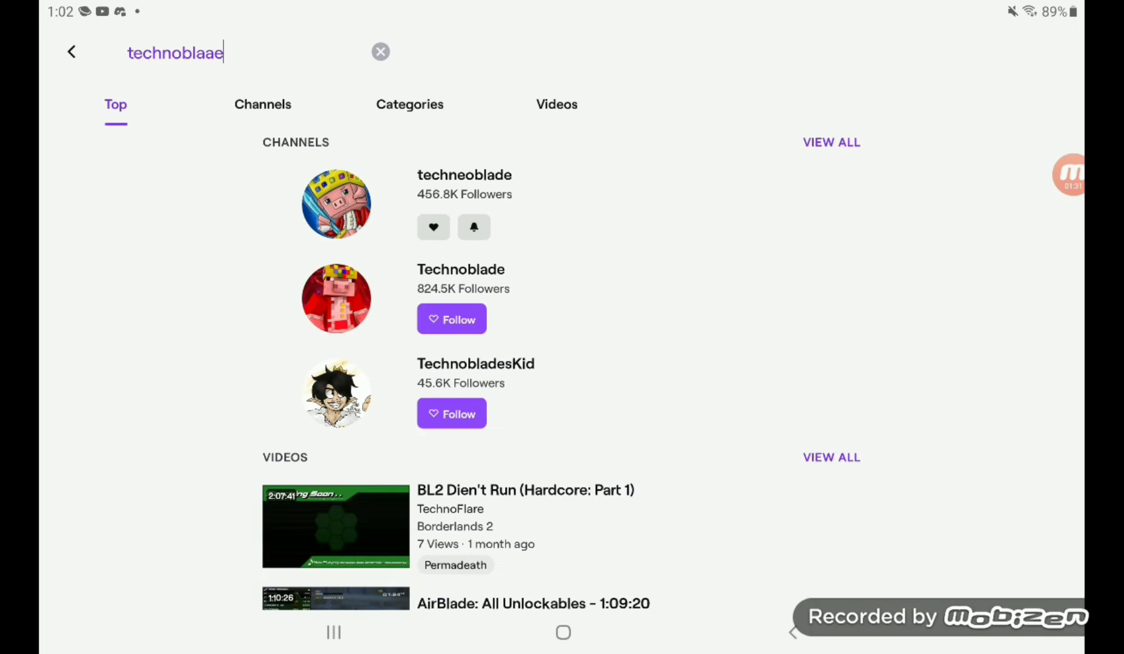
{"action": "left_click", "coordinate": [224, 52]}
{"action": "key", "text": "BackSpace"}
{"action": "type", "text": "d"}
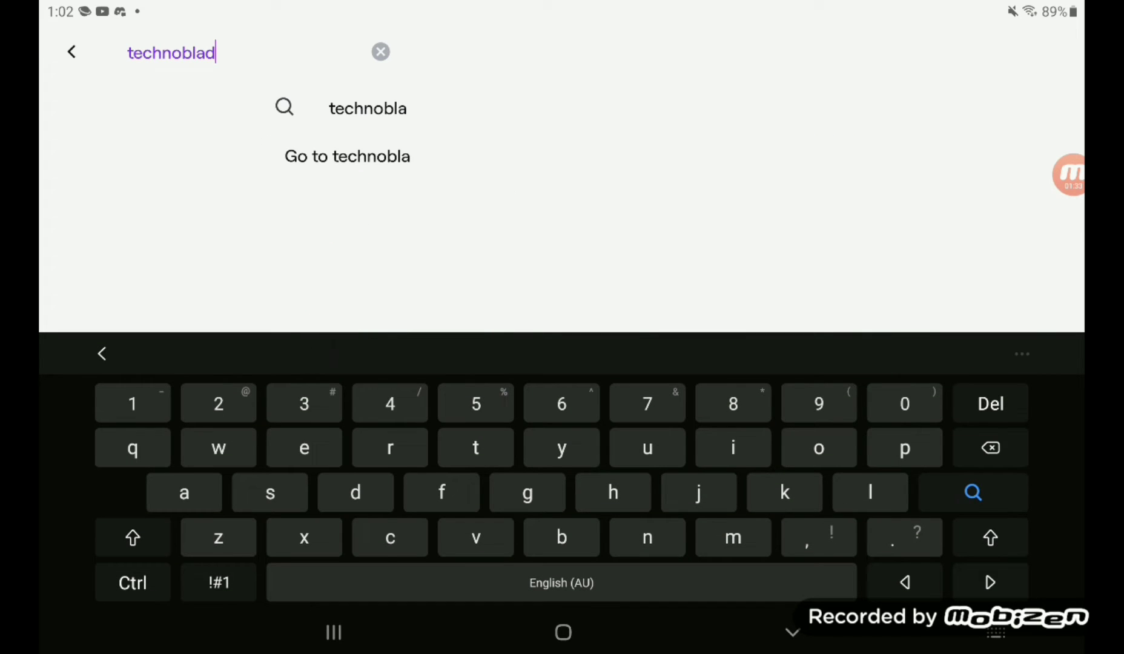
{"action": "type", "text": "e"}
{"action": "key", "text": "Return"}
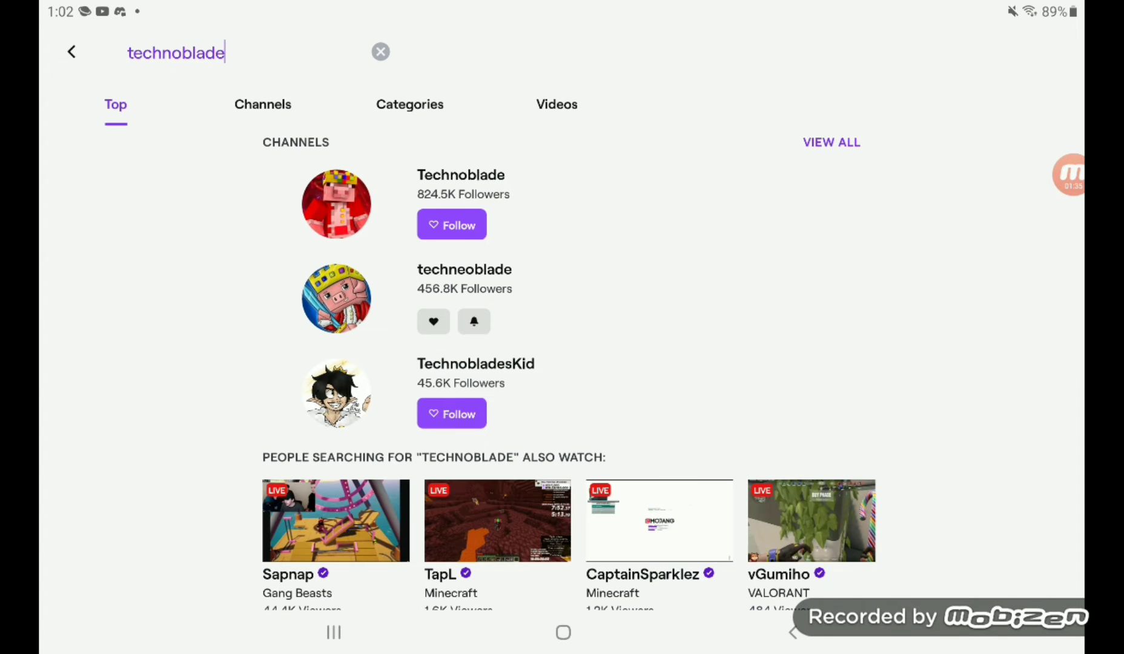
Step: View techneoblade's About, Schedule and empty Videos tabs, then return to the search results
{"action": "left_click", "coordinate": [464, 269]}
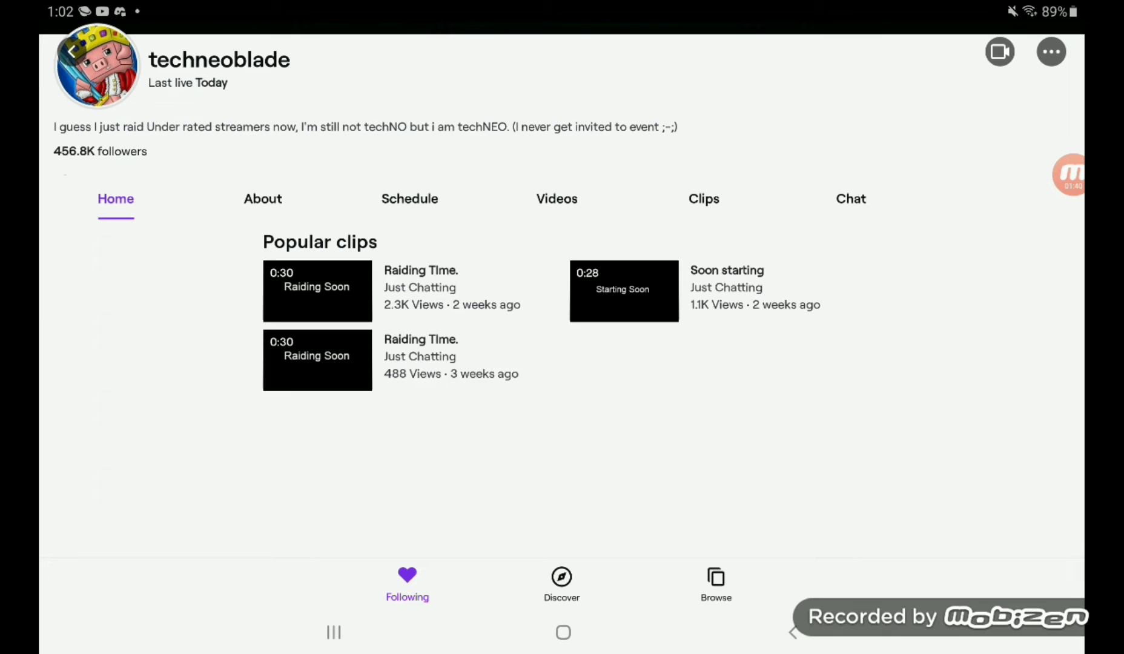
{"action": "left_click", "coordinate": [263, 198]}
{"action": "left_click", "coordinate": [410, 199]}
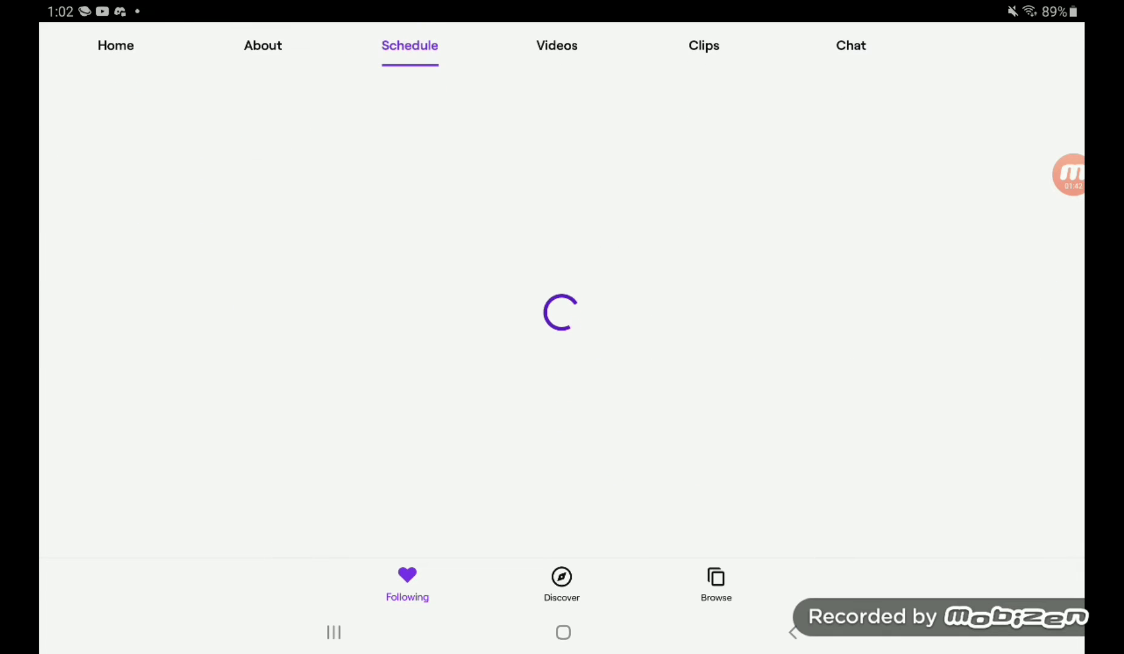
{"action": "left_click", "coordinate": [558, 160]}
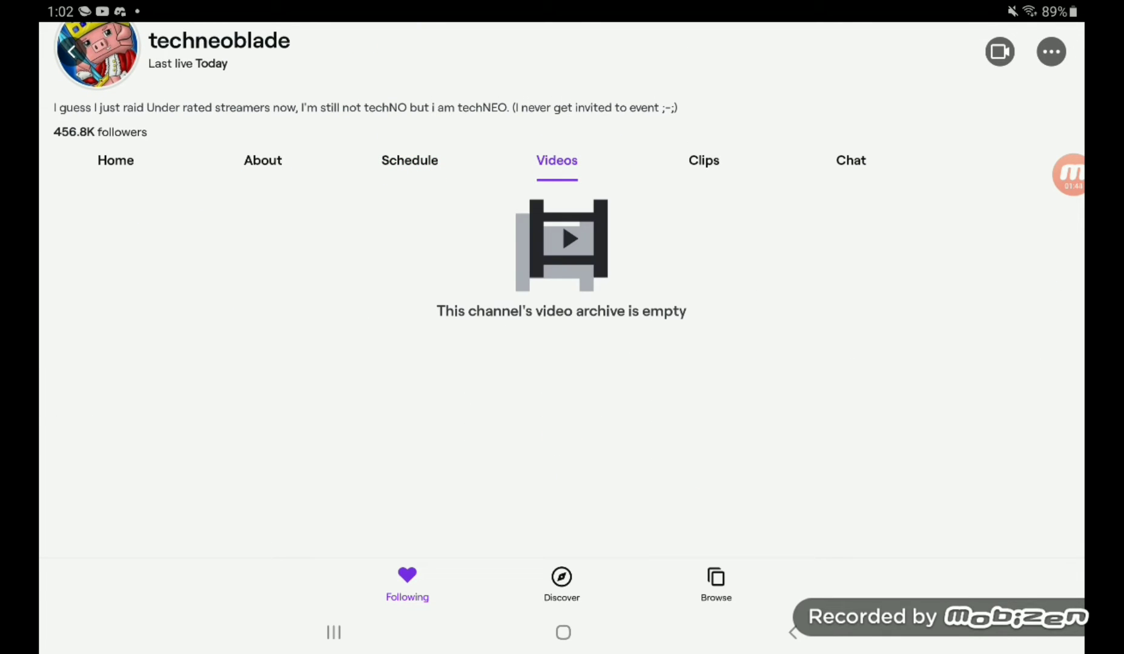
{"action": "left_click", "coordinate": [115, 159]}
{"action": "left_click", "coordinate": [72, 50]}
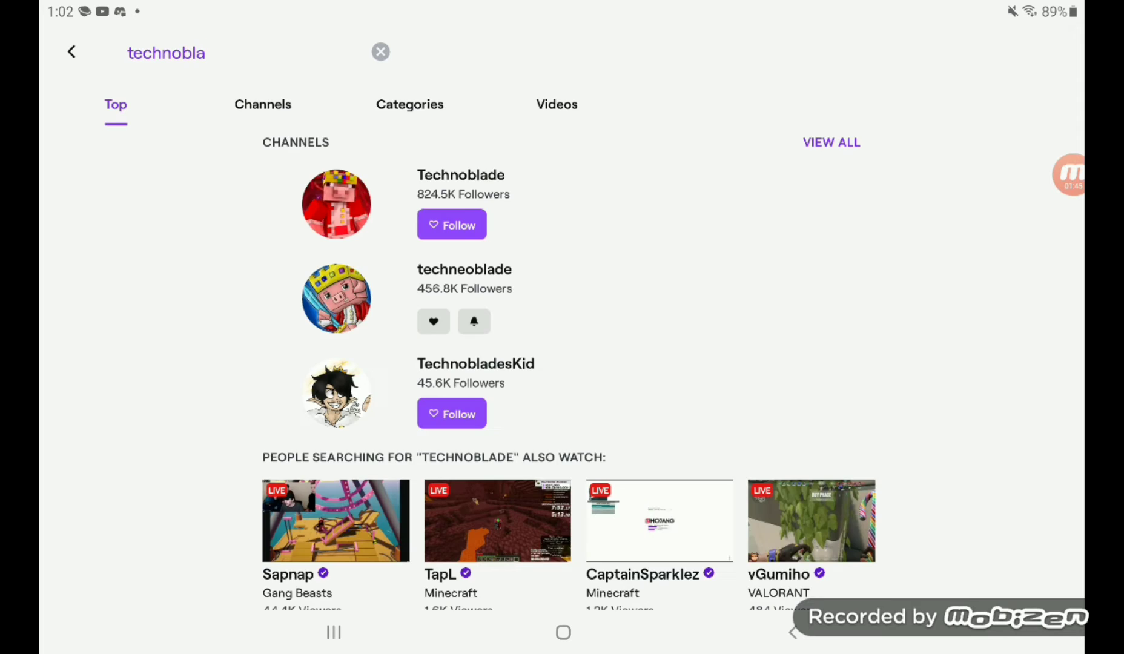
Step: Open the official Technoblade channel and view its About, Schedule and other sections
{"action": "left_click", "coordinate": [461, 175]}
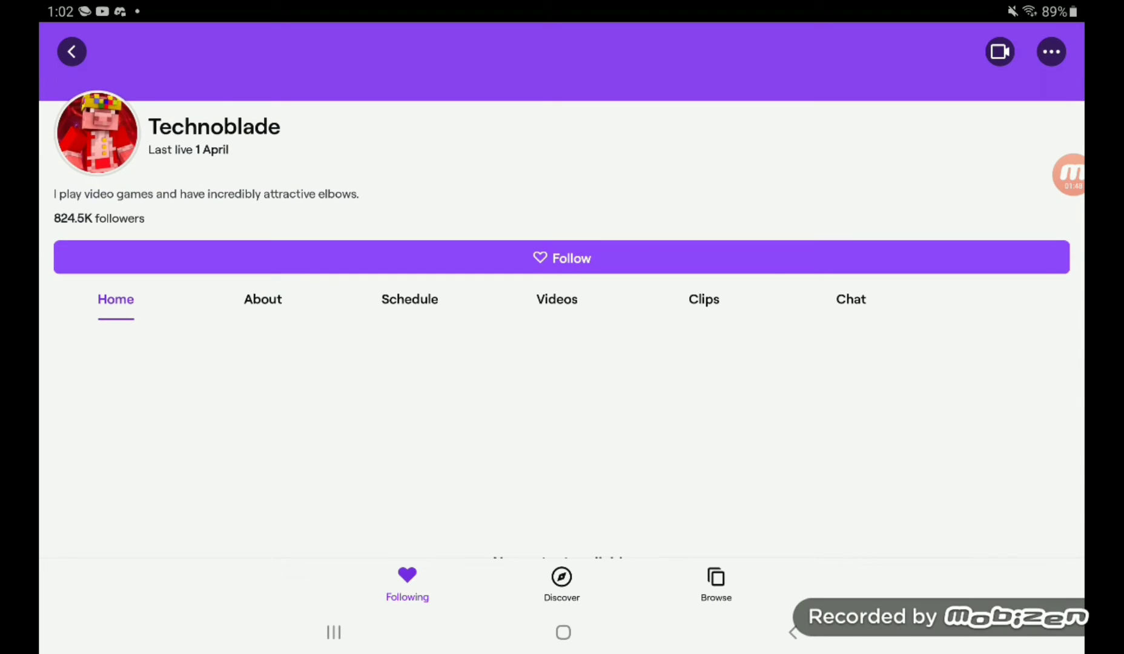
{"action": "left_click", "coordinate": [263, 300]}
{"action": "left_click", "coordinate": [409, 300]}
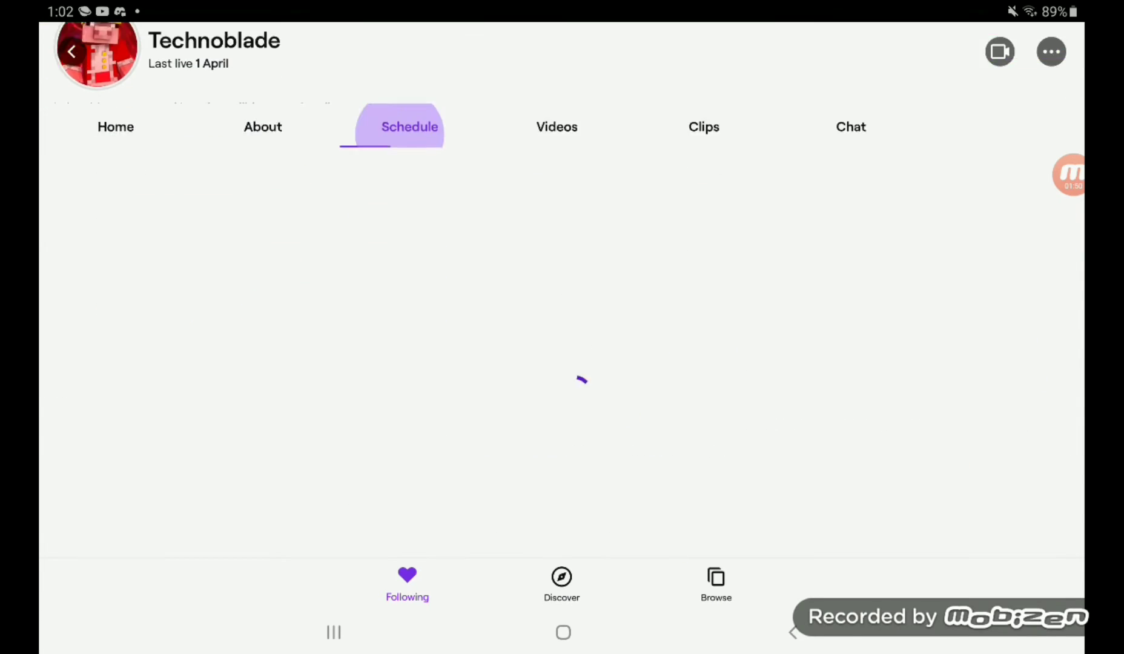
{"action": "scroll", "coordinate": [563, 353], "scroll_direction": "up", "scroll_amount": 3}
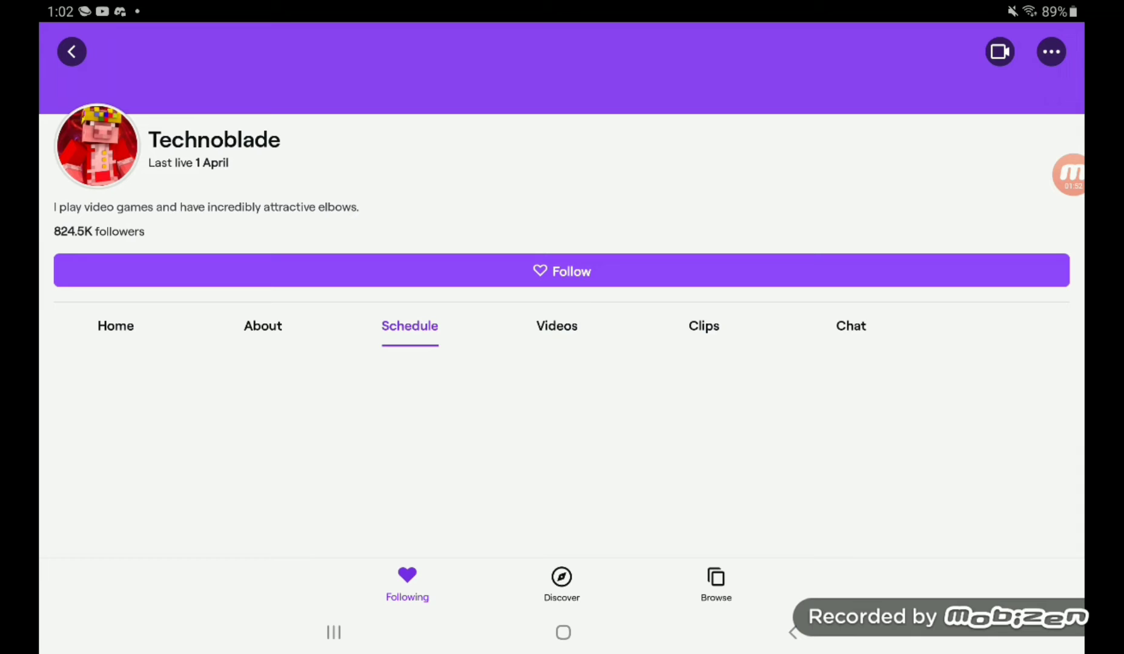
{"action": "left_click", "coordinate": [704, 325]}
{"action": "left_click", "coordinate": [116, 325]}
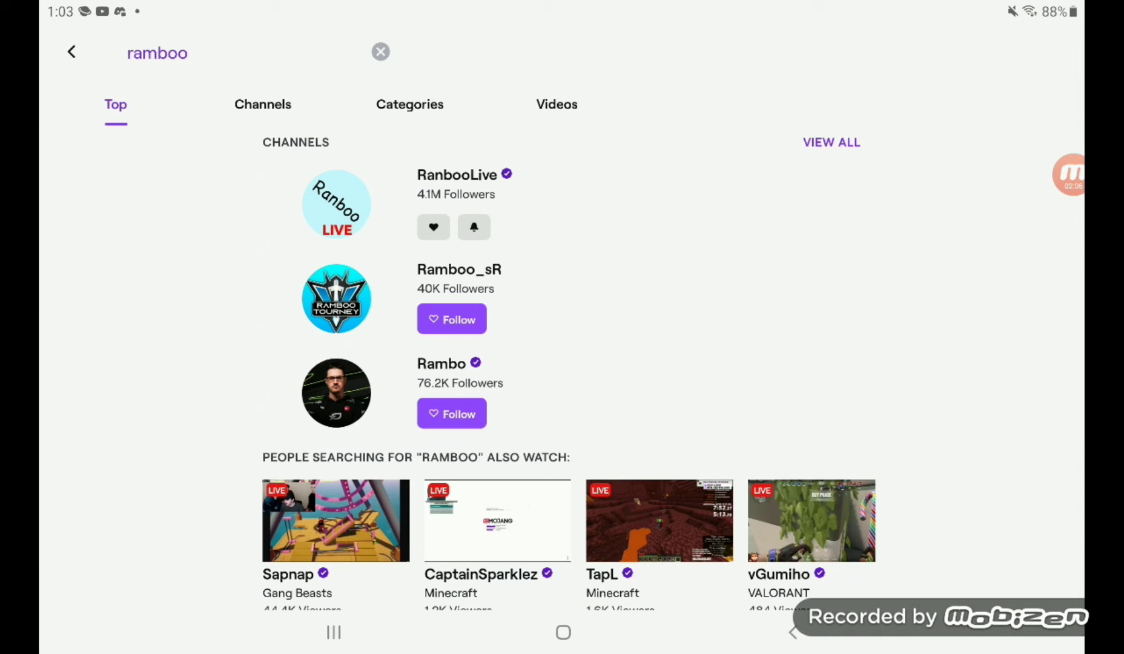
{"action": "left_click", "coordinate": [456, 175]}
{"action": "scroll", "coordinate": [562, 395], "scroll_direction": "down", "scroll_amount": 5}
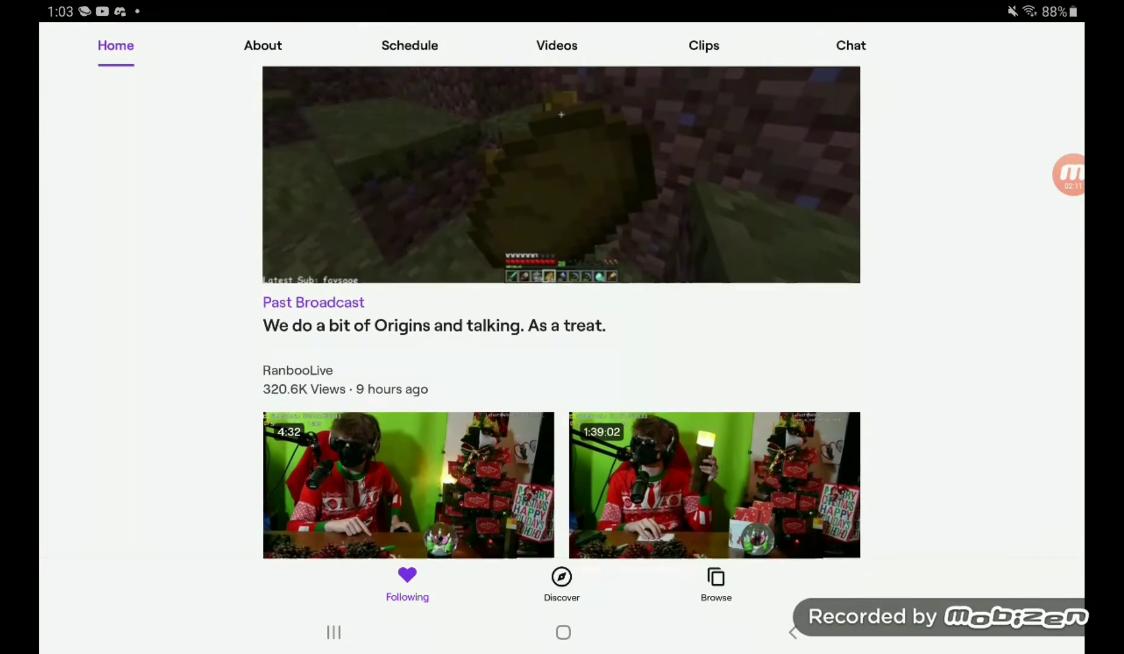
{"action": "scroll", "coordinate": [563, 352], "scroll_direction": "down", "scroll_amount": 3}
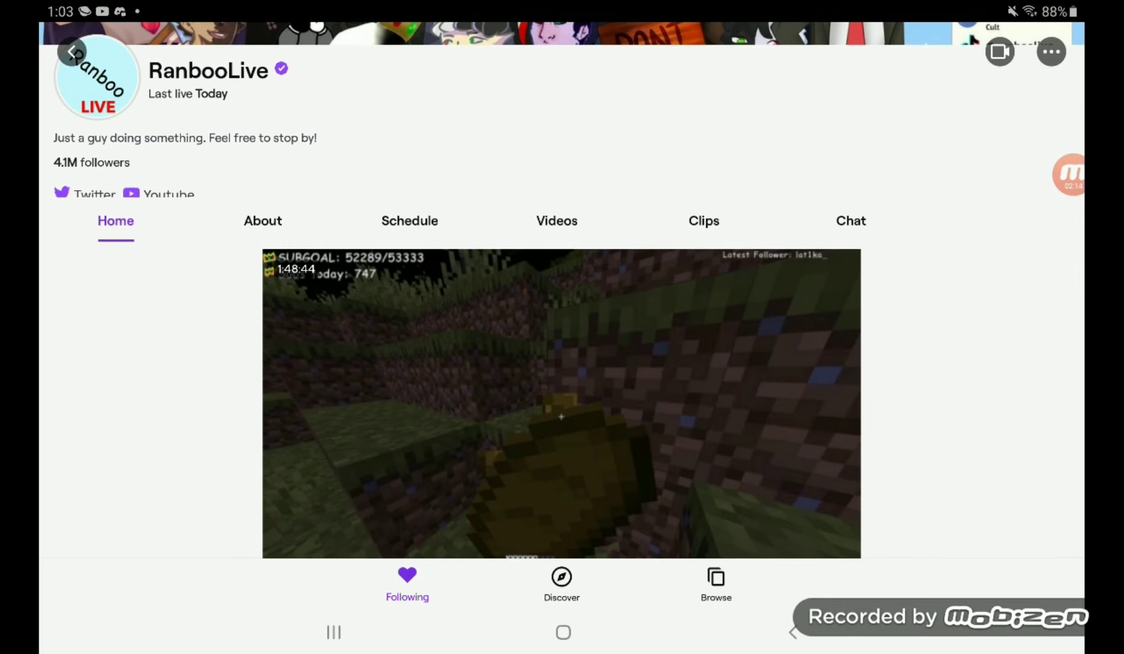
{"action": "scroll", "coordinate": [562, 395], "scroll_direction": "down", "scroll_amount": 3}
{"action": "scroll", "coordinate": [563, 396], "scroll_direction": "down", "scroll_amount": 3}
{"action": "scroll", "coordinate": [562, 396], "scroll_direction": "down", "scroll_amount": 2}
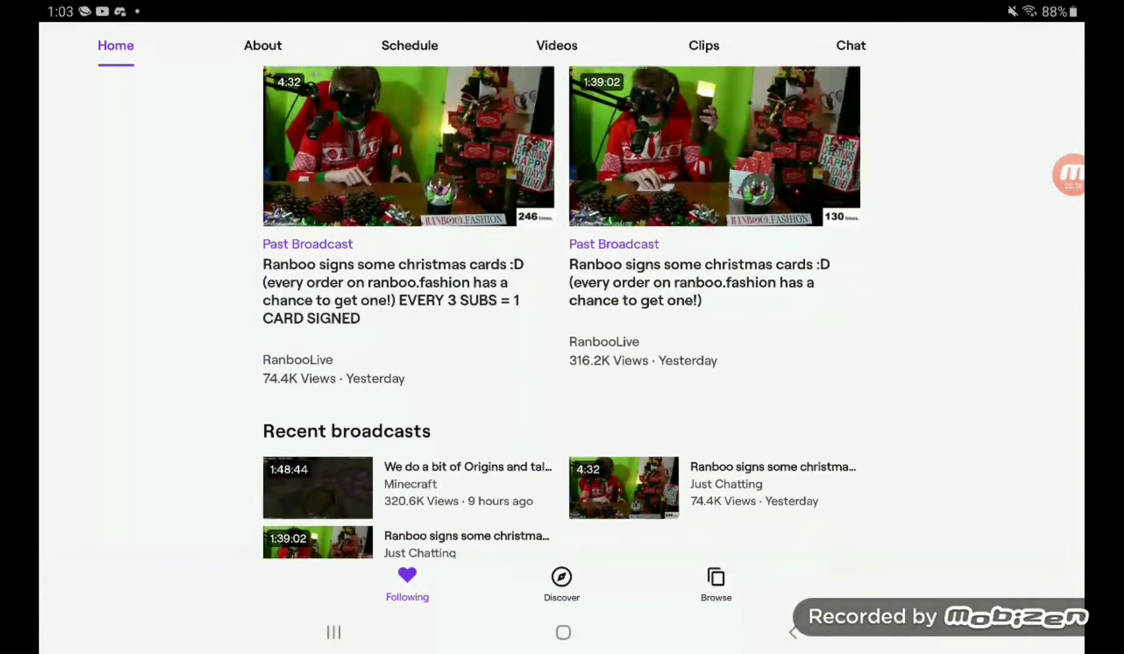
{"action": "scroll", "coordinate": [562, 353], "scroll_direction": "down", "scroll_amount": 3}
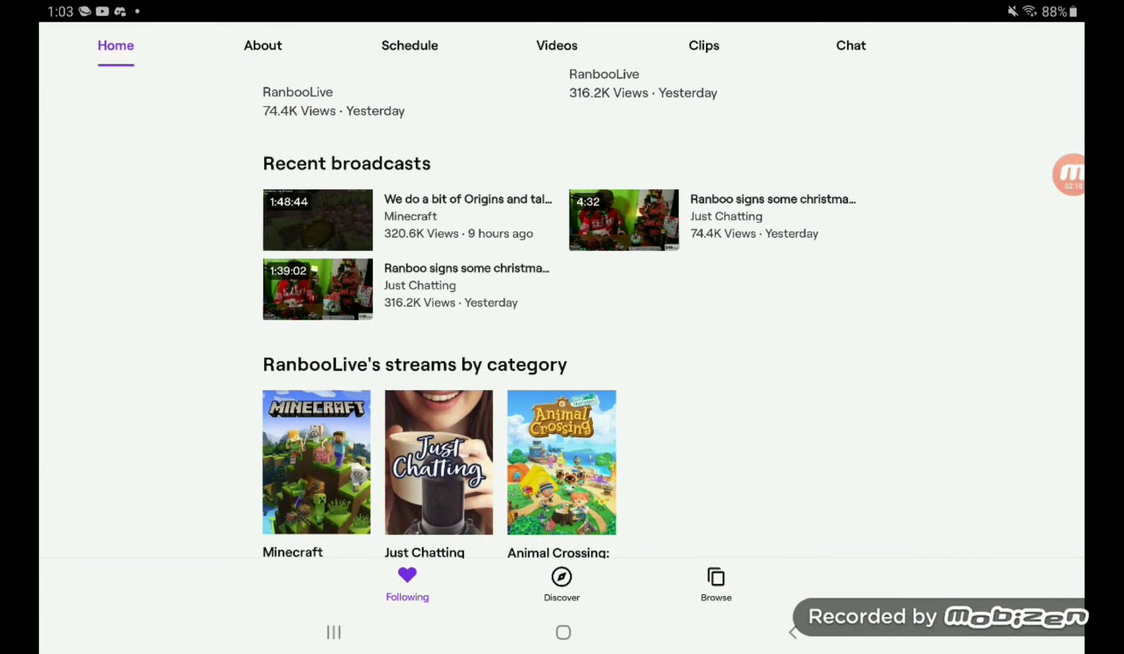
{"action": "scroll", "coordinate": [562, 352], "scroll_direction": "up", "scroll_amount": 1}
{"action": "scroll", "coordinate": [562, 353], "scroll_direction": "up", "scroll_amount": 3}
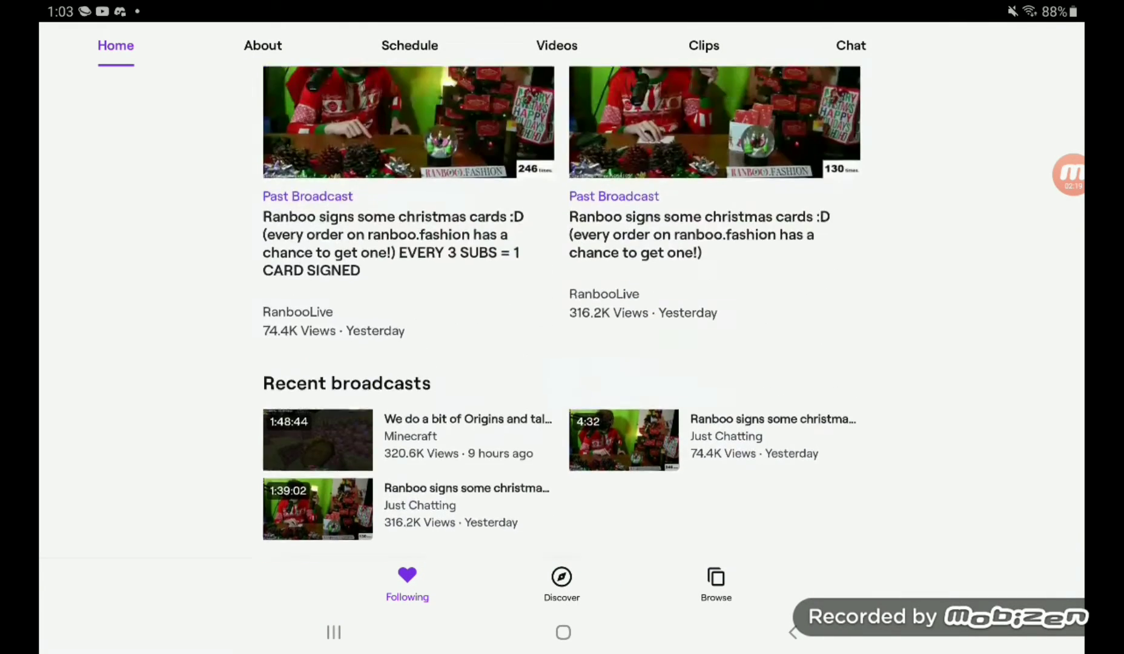
{"action": "scroll", "coordinate": [562, 353], "scroll_direction": "up", "scroll_amount": 5}
{"action": "left_click", "coordinate": [72, 52]}
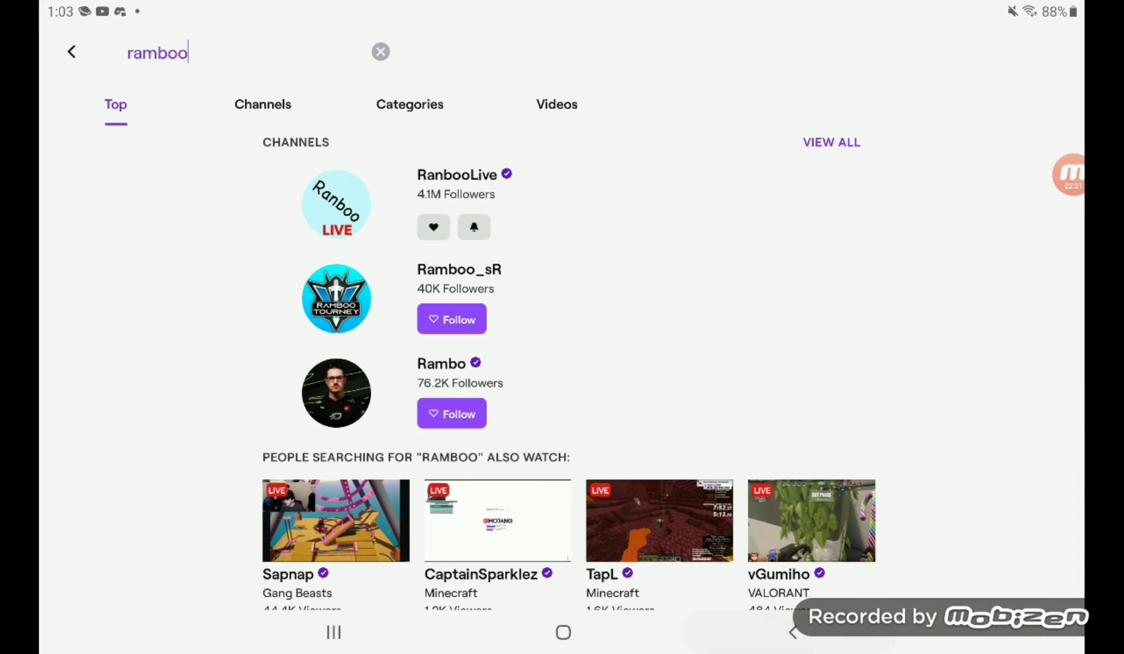
Step: Search 'fn', browse the FRIDAY NIGHT FUNKIN' category, then return to the suggestions
{"action": "left_click", "coordinate": [188, 53]}
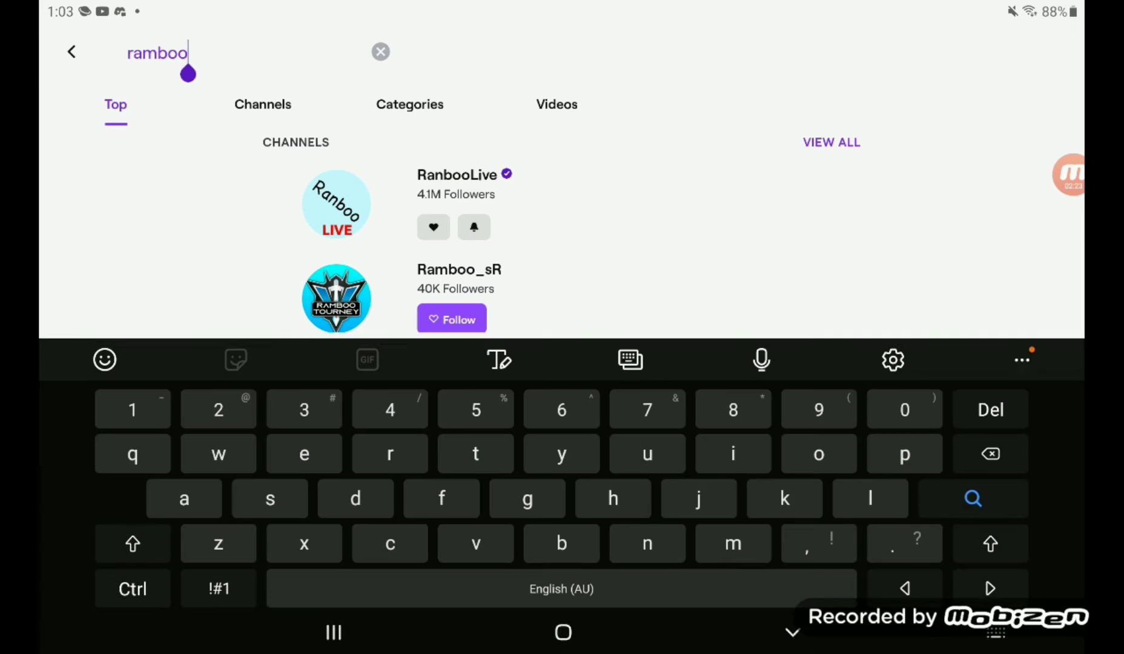
{"action": "type", "text": "f"}
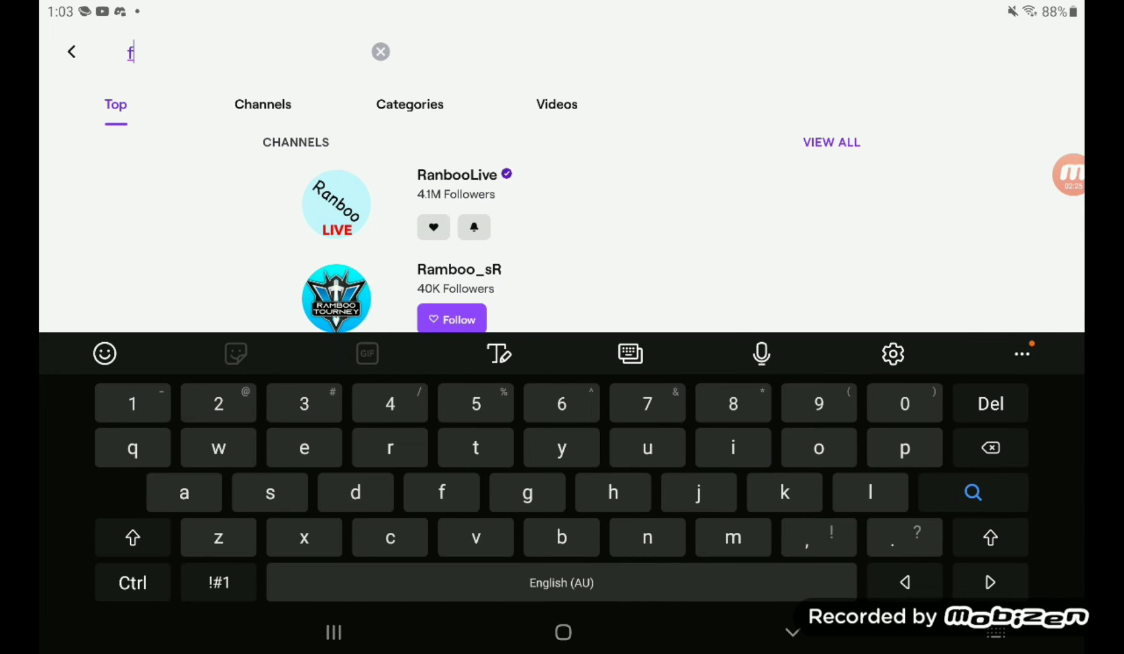
{"action": "type", "text": "na"}
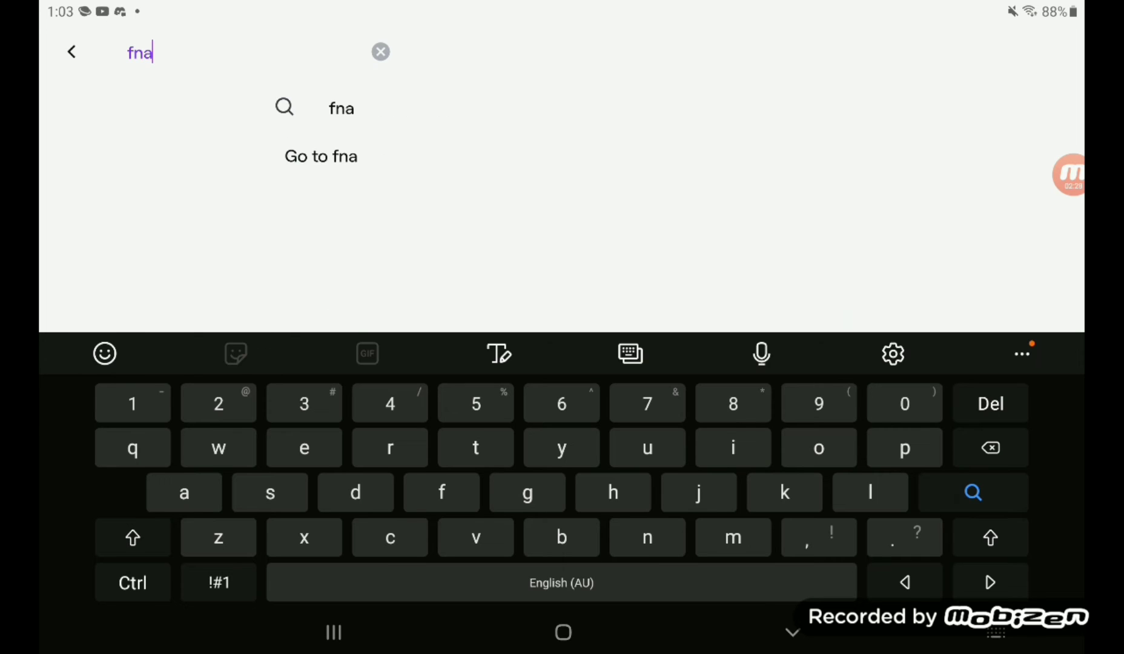
{"action": "key", "text": "BackSpace"}
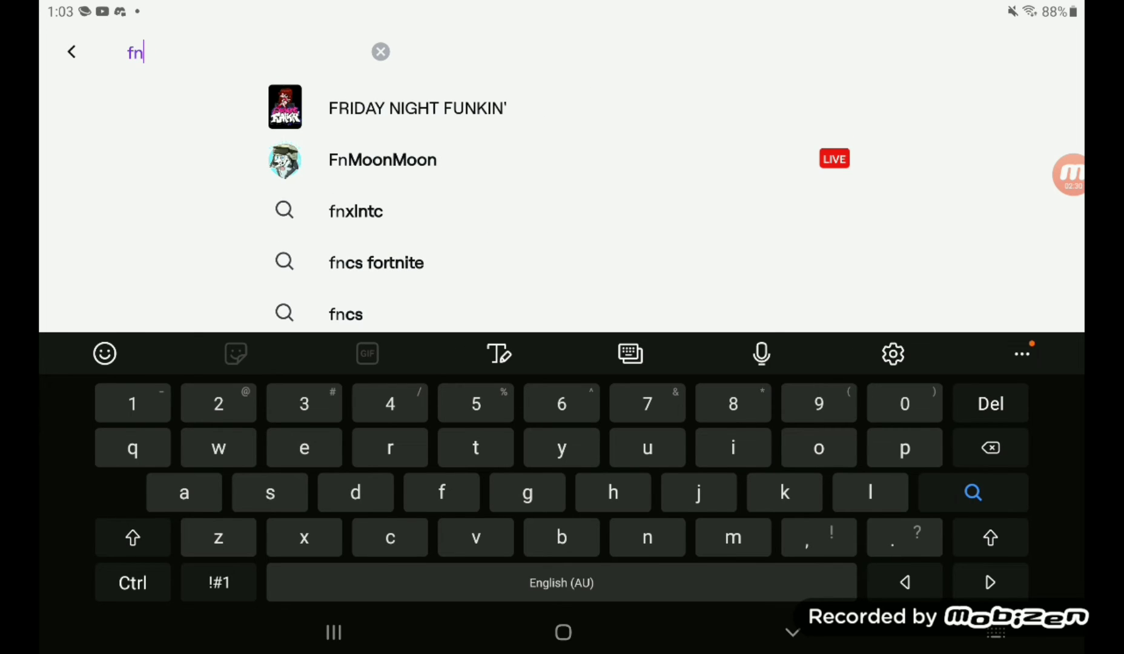
{"action": "left_click", "coordinate": [413, 108]}
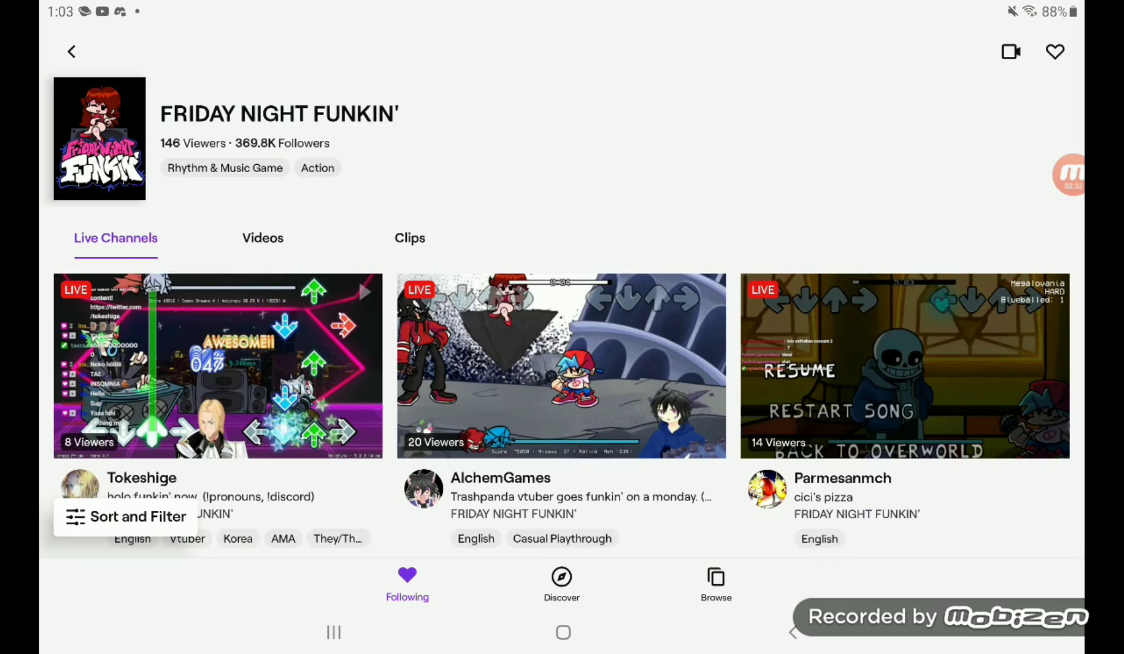
{"action": "scroll", "coordinate": [562, 370], "scroll_direction": "down", "scroll_amount": 2}
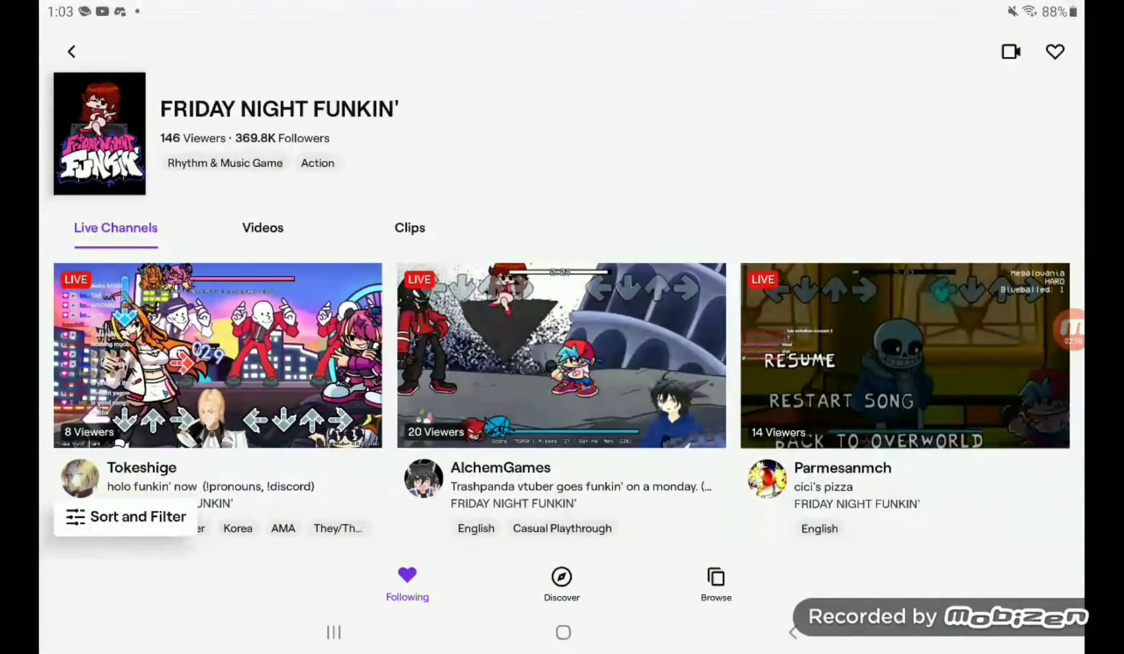
{"action": "left_click", "coordinate": [71, 52]}
Step: Search 'fnaf', refine it to 'fnaftpyt', and open the FnaftpYT channel profile
{"action": "left_click", "coordinate": [141, 53]}
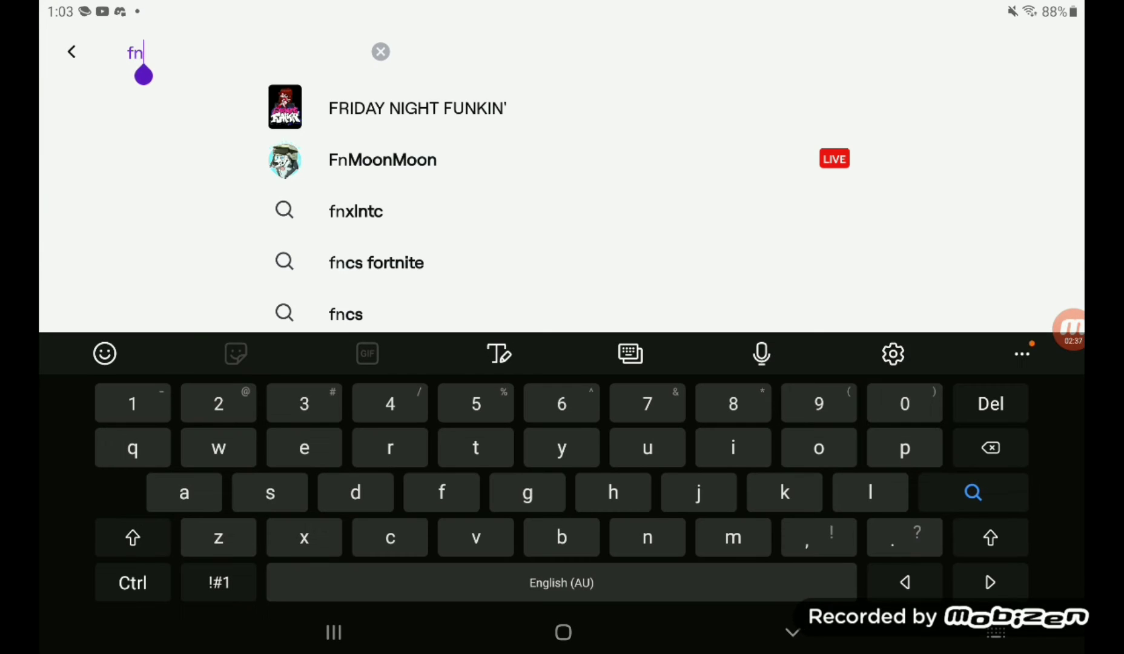
{"action": "type", "text": "af"}
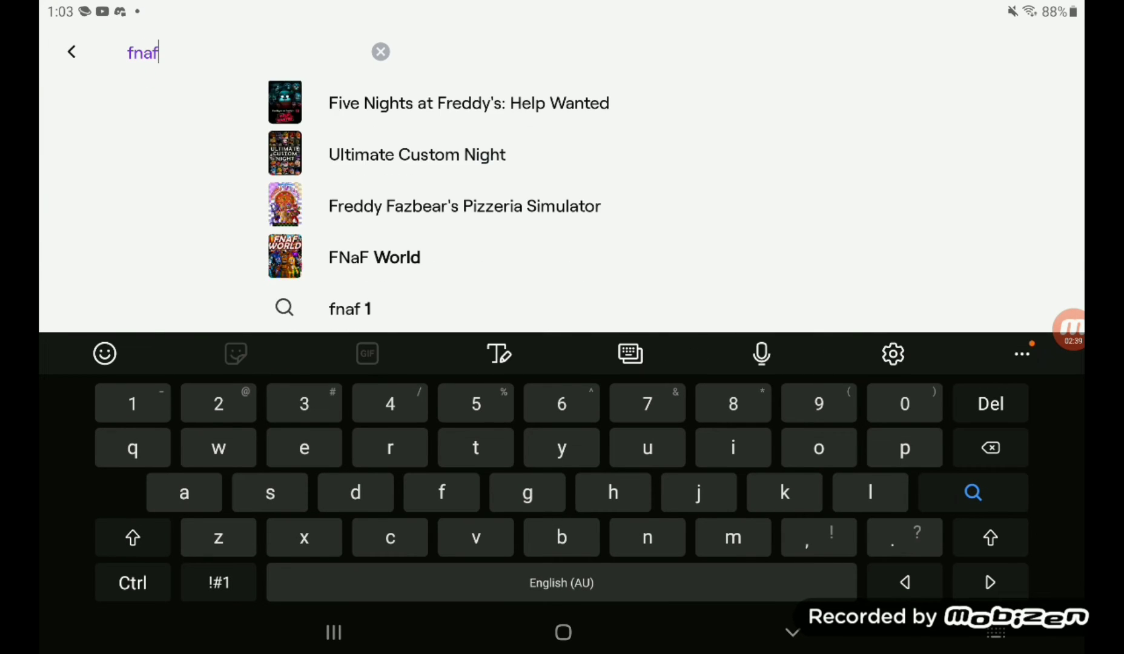
{"action": "key", "text": "Return"}
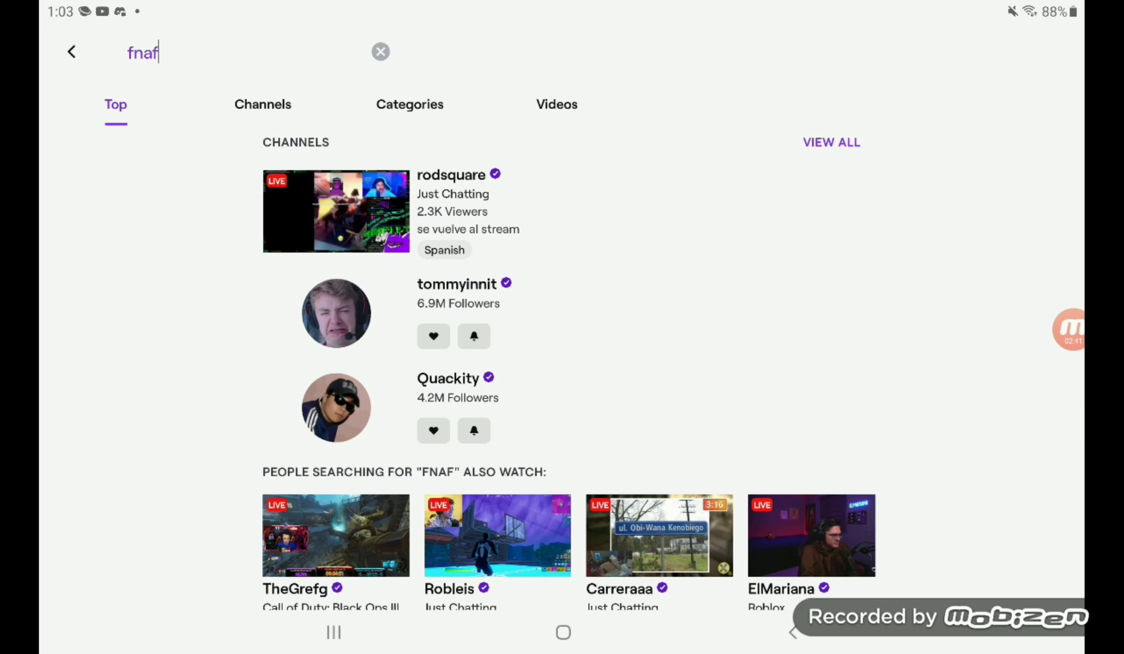
{"action": "left_click", "coordinate": [155, 53]}
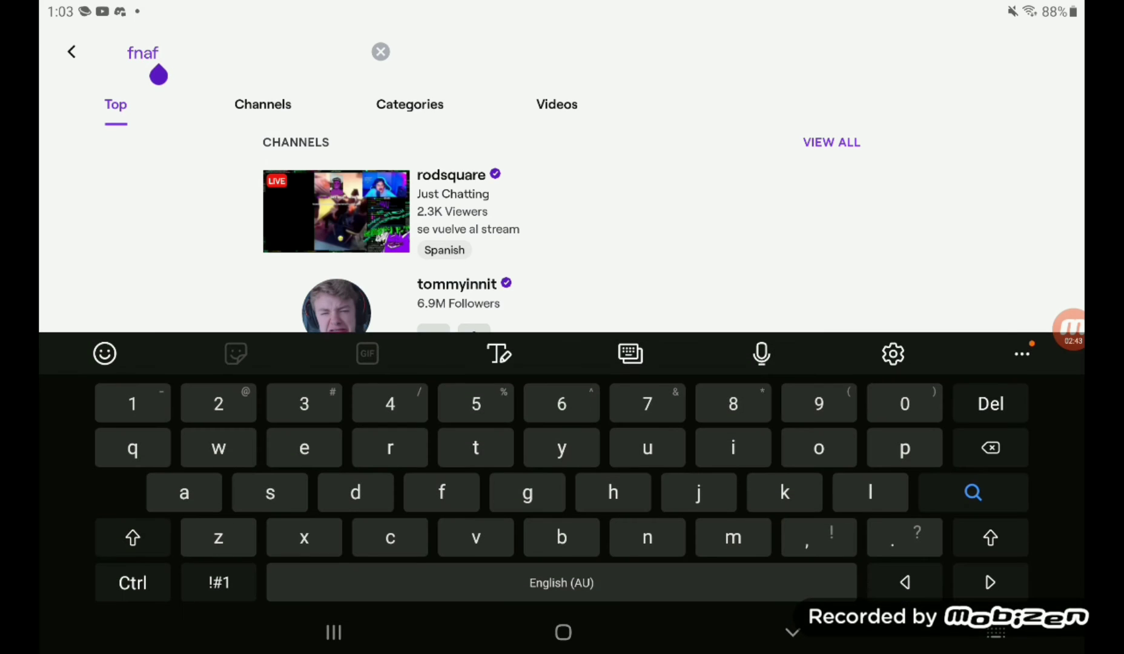
{"action": "type", "text": "tp"}
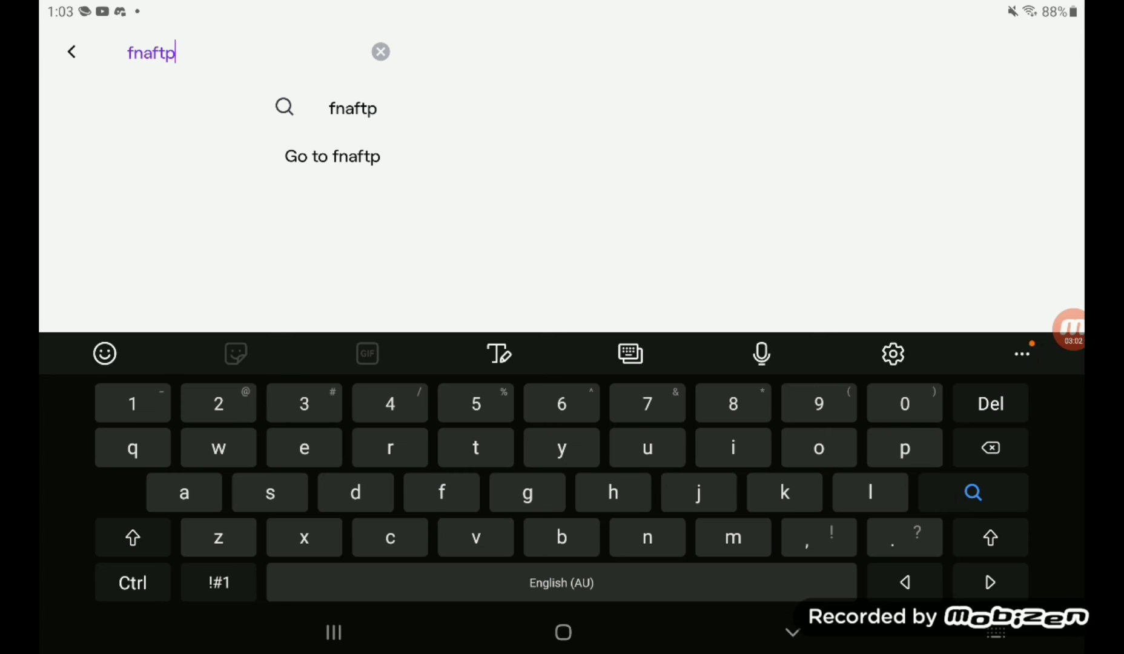
{"action": "type", "text": "yt"}
{"action": "key", "text": "Return"}
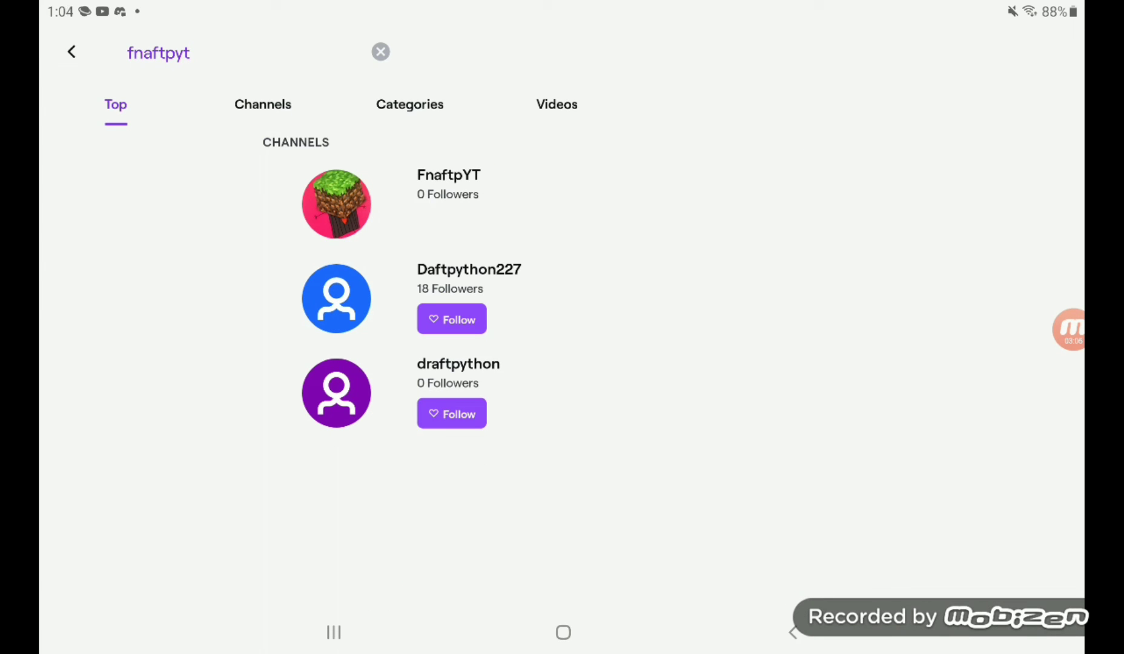
{"action": "left_click", "coordinate": [448, 202]}
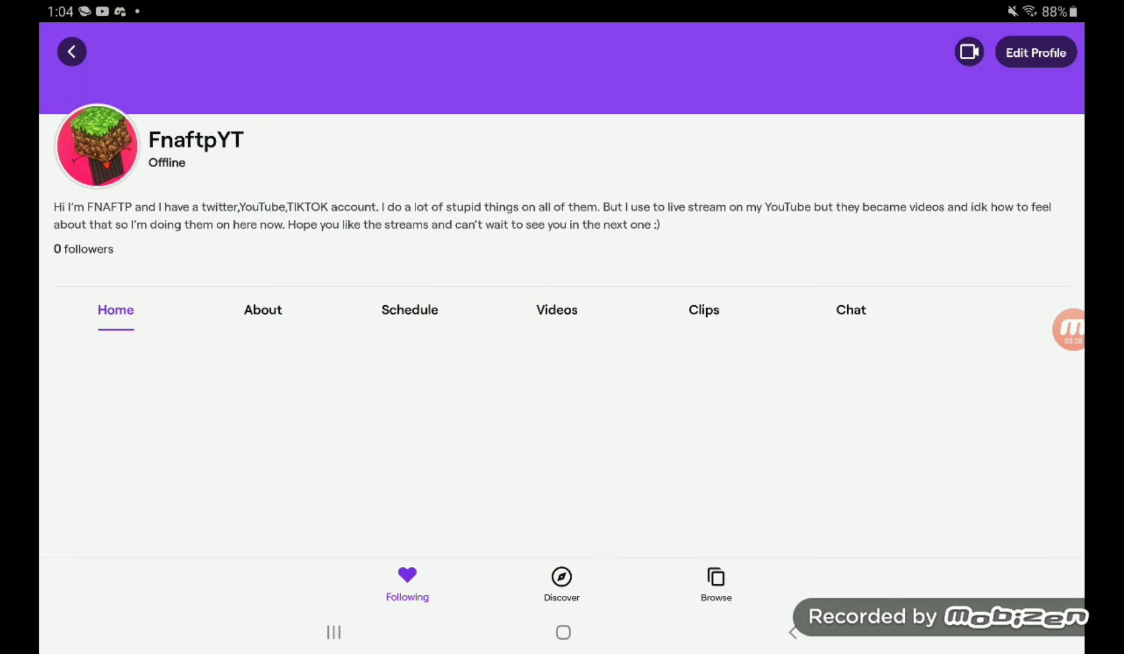
{"action": "scroll", "coordinate": [562, 352], "scroll_direction": "down", "scroll_amount": 3}
{"action": "scroll", "coordinate": [562, 352], "scroll_direction": "up", "scroll_amount": 3}
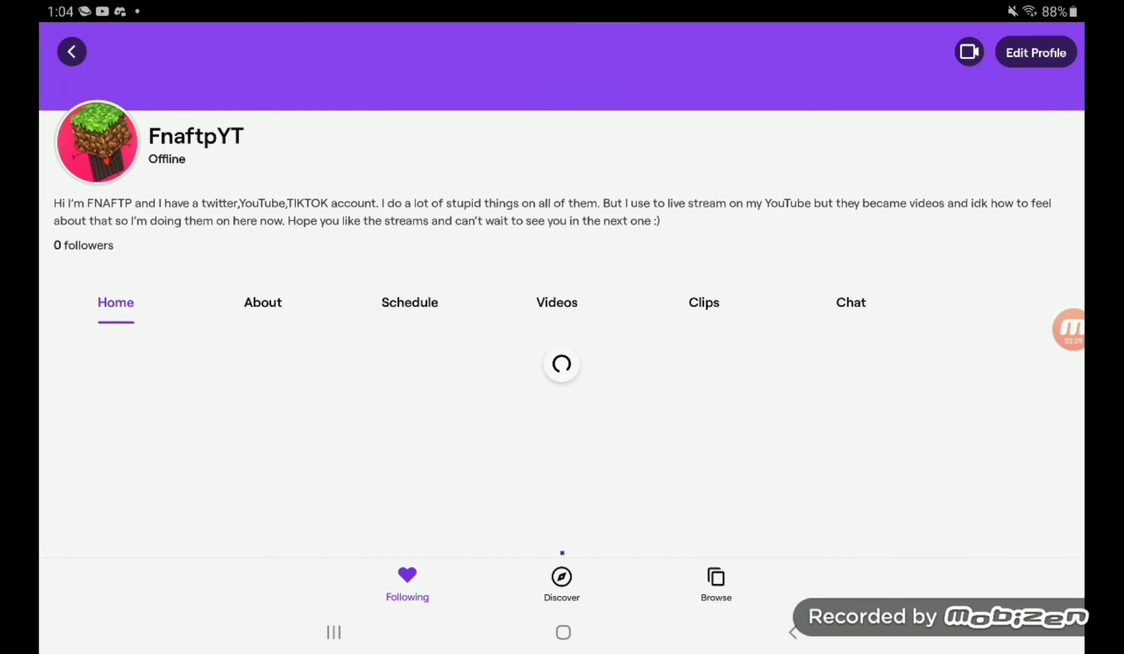